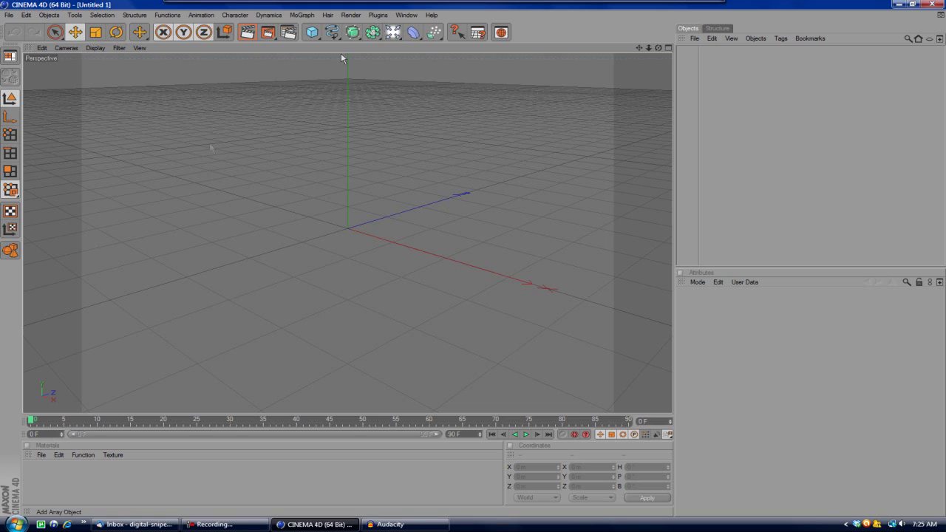
# Add a floor object and a particle emitter to the empty scene.
pyautogui.moveTo(392, 33); pyautogui.dragTo(505, 81)
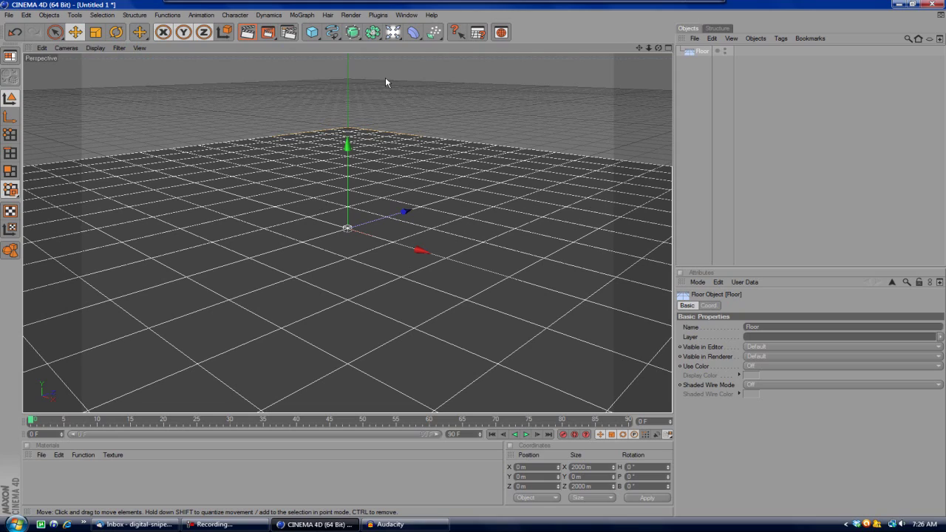
pyautogui.click(432, 35)
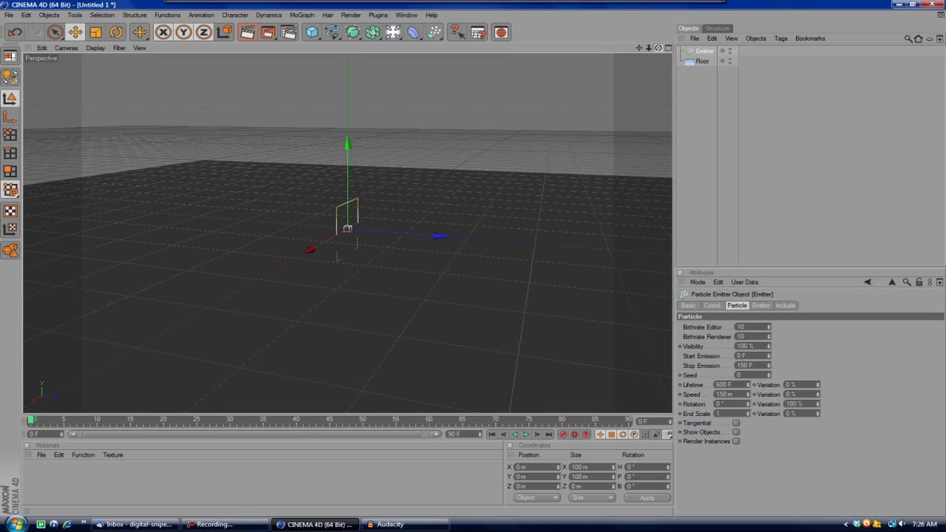
# Raise the particle emitter straight up above the floor to a Y position of about 494 m.
pyautogui.moveTo(649, 48); pyautogui.dragTo(639, 45)
pyautogui.moveTo(288, 190); pyautogui.dragTo(287, 45)
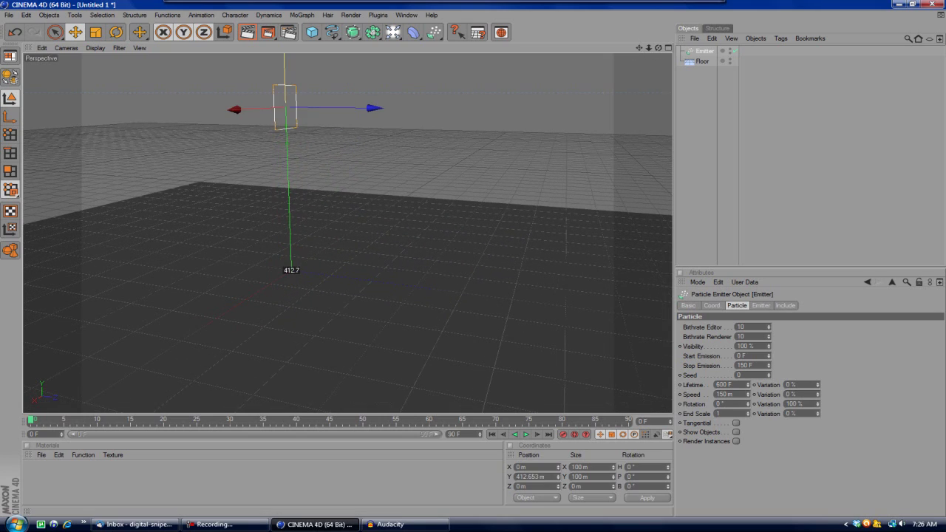
pyautogui.moveTo(291, 194); pyautogui.dragTo(291, 189)
pyautogui.moveTo(640, 47); pyautogui.dragTo(641, 52)
pyautogui.moveTo(290, 74); pyautogui.dragTo(293, 40)
pyautogui.moveTo(659, 47); pyautogui.dragTo(662, 49)
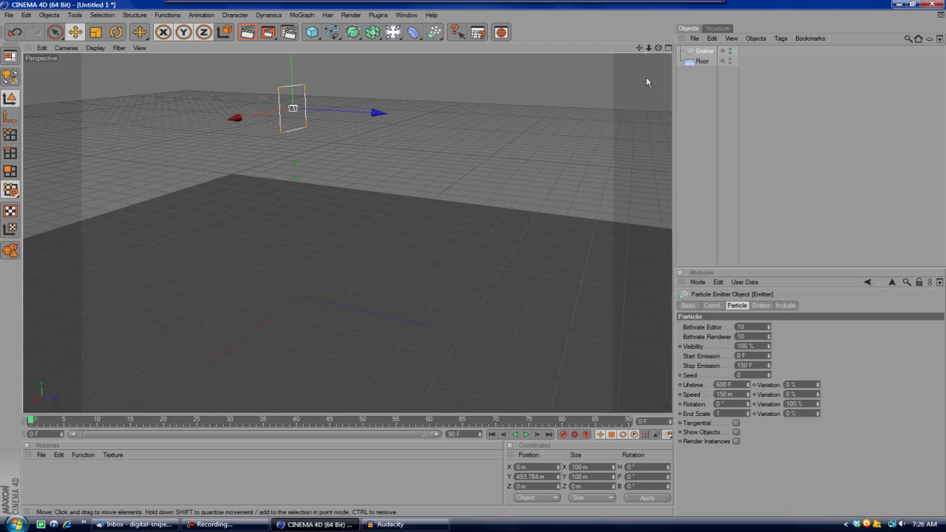
# Add a cube primitive and set its X, Y and Z sizes to 25 m each.
pyautogui.moveTo(312, 31); pyautogui.dragTo(329, 41)
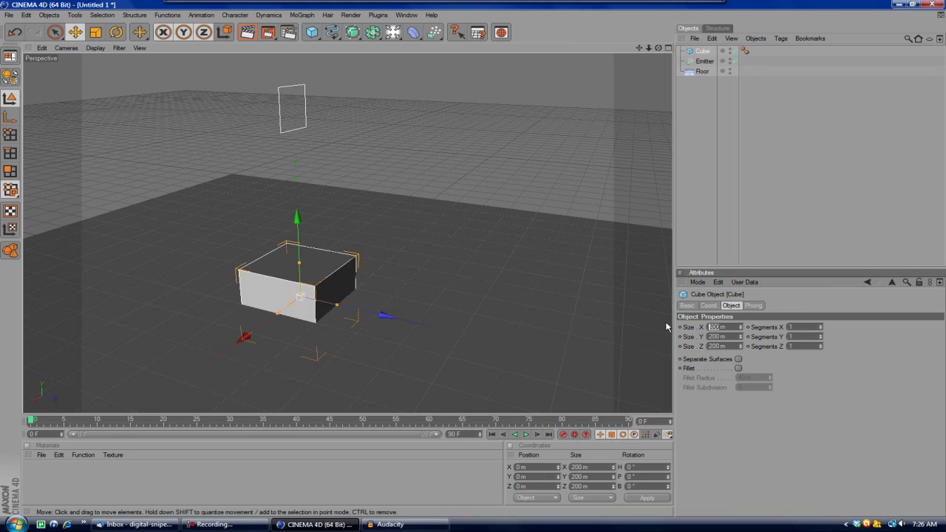
pyautogui.write('25')
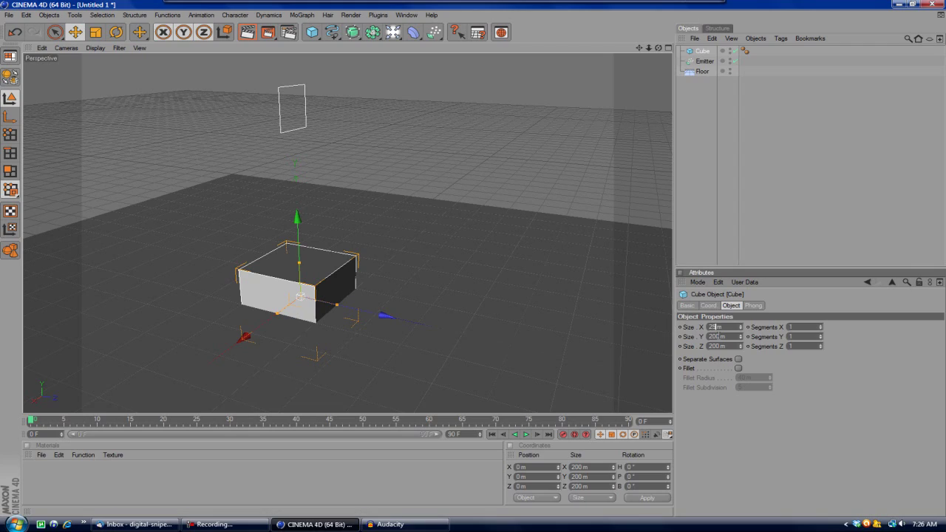
pyautogui.press('Tab')
pyautogui.write('25')
pyautogui.press('Tab')
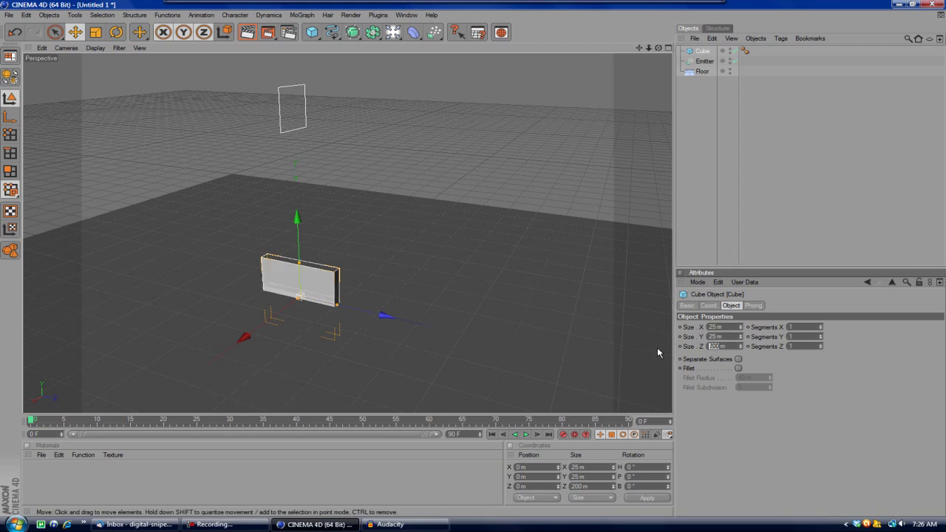
pyautogui.write('25')
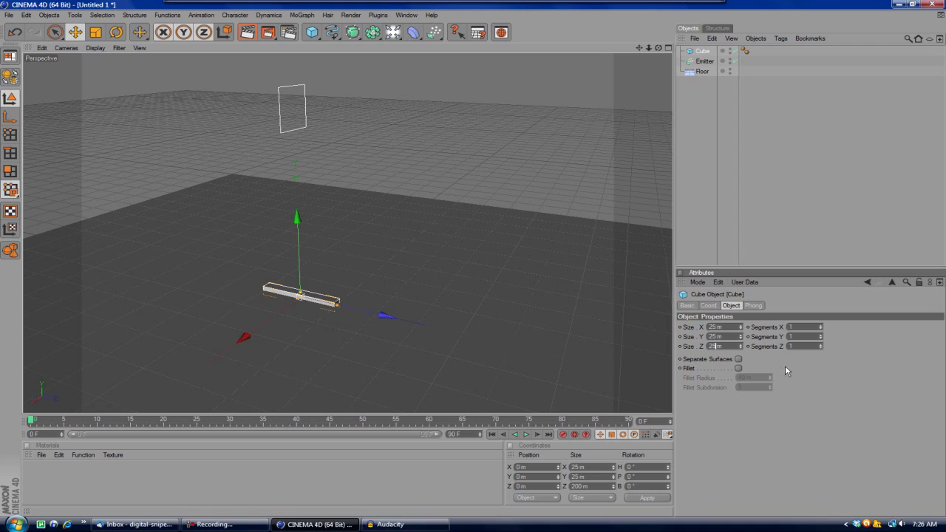
pyautogui.press('Return')
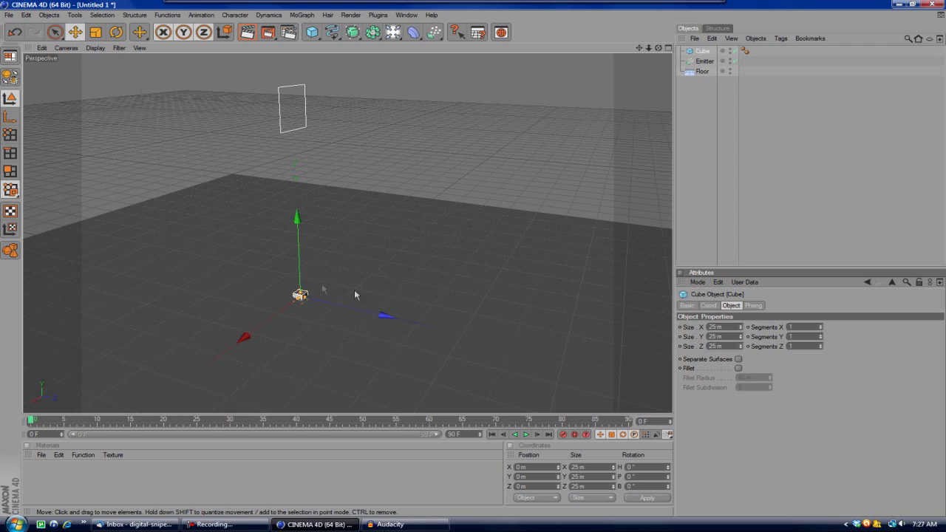
# Enable a fillet on the cube with a 0.9 m radius and preview the result with a viewport render.
pyautogui.click(738, 367)
pyautogui.doubleClick(748, 378)
pyautogui.write('12.5')
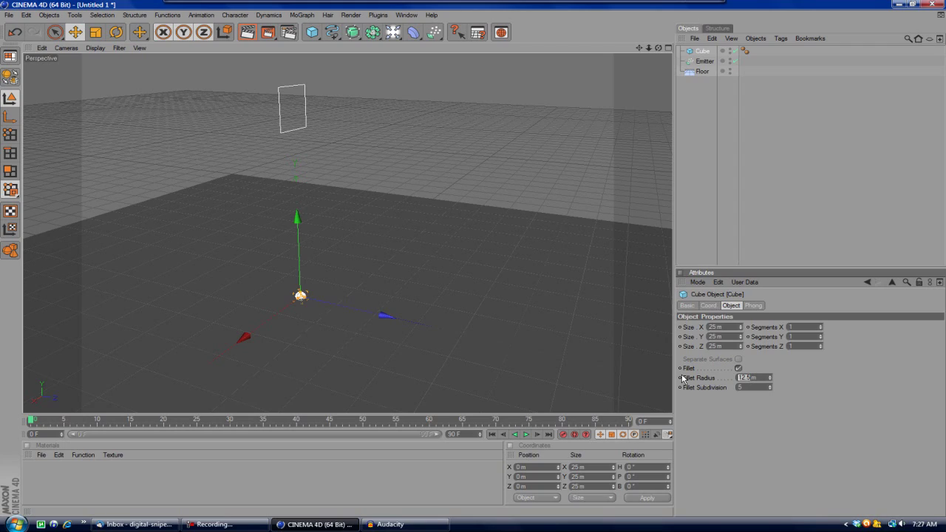
pyautogui.write('0.9')
pyautogui.press('Return')
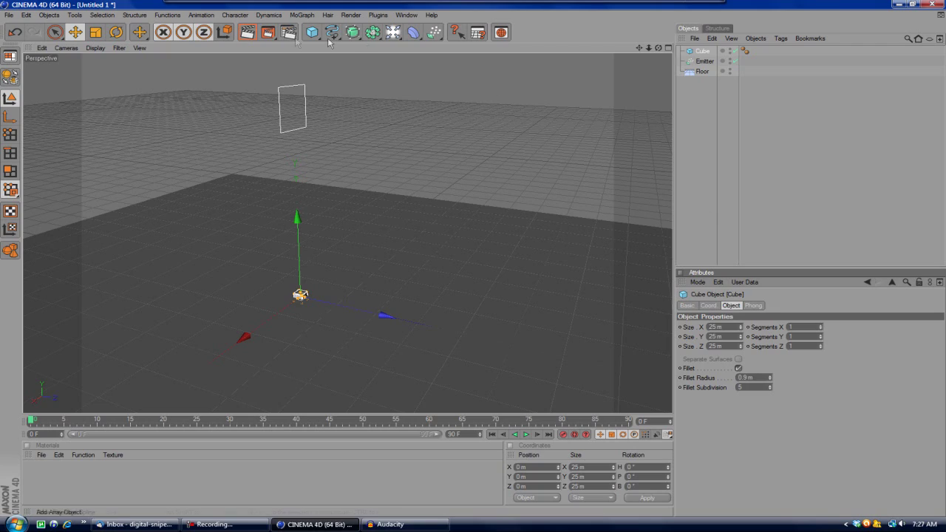
pyautogui.click(257, 32)
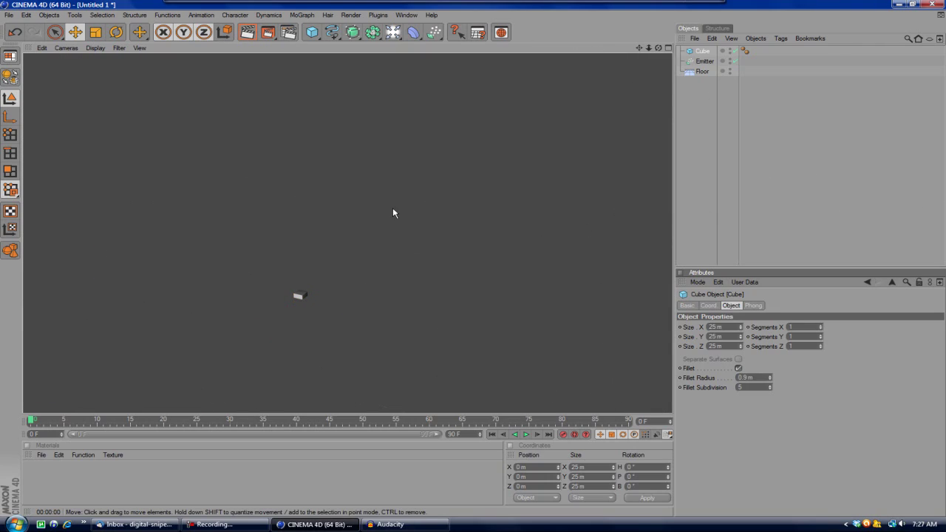
pyautogui.click(468, 208)
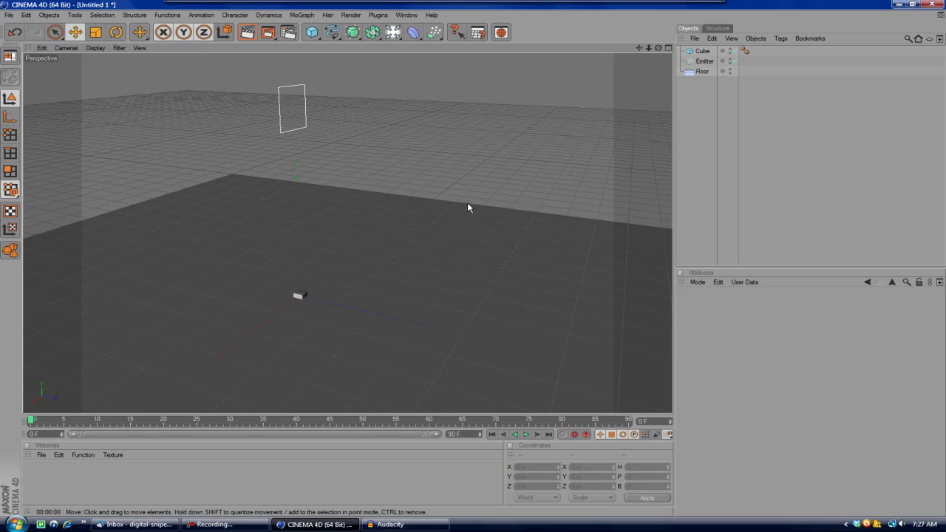
# Make the cube a child of the emitter and enable Show Objects in the emitter's particle settings.
pyautogui.click(702, 52)
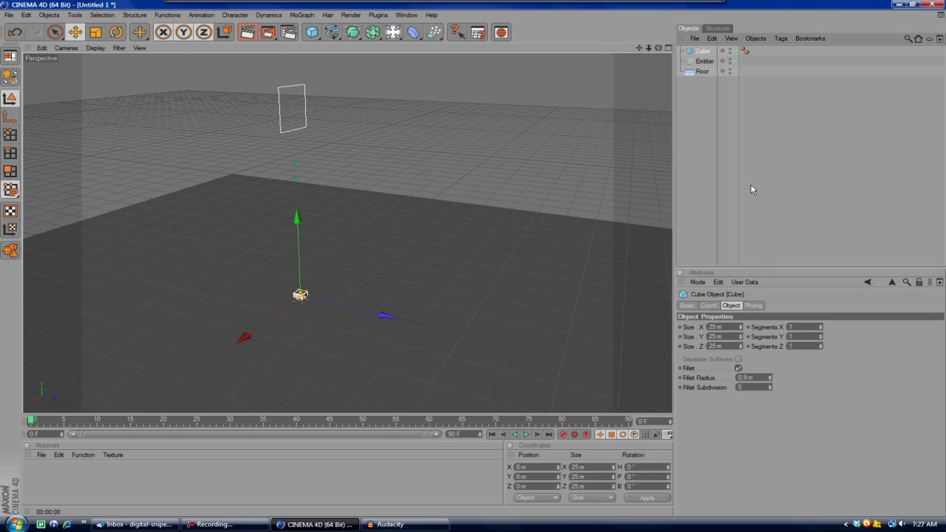
pyautogui.moveTo(702, 54); pyautogui.dragTo(703, 65)
pyautogui.moveTo(704, 65); pyautogui.dragTo(704, 64)
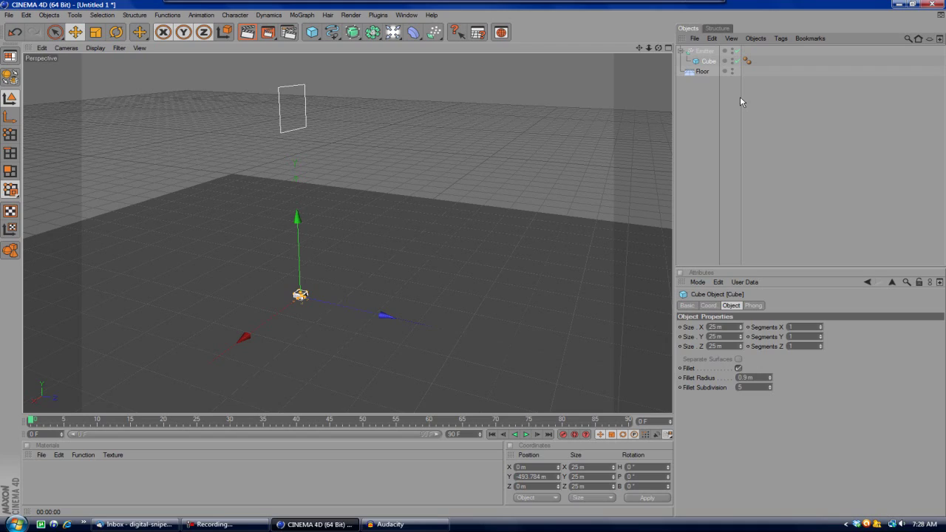
pyautogui.click(698, 52)
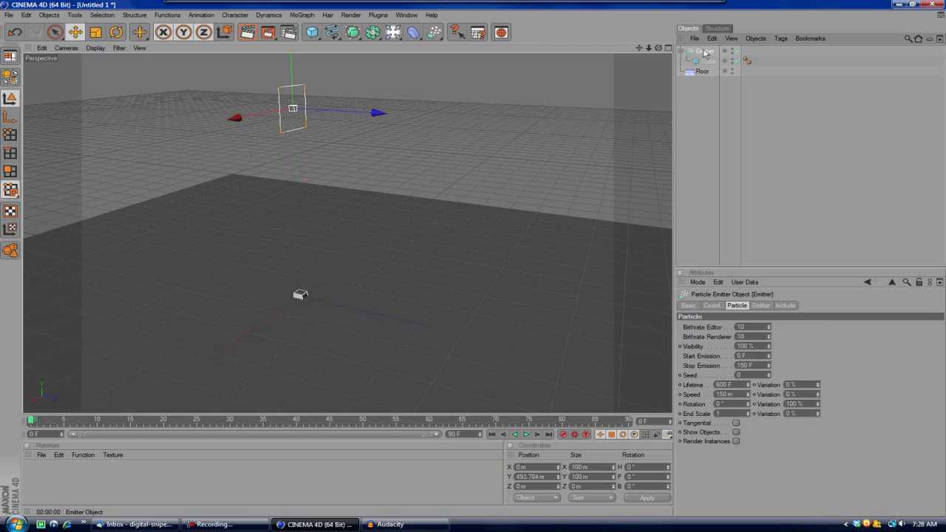
pyautogui.click(736, 433)
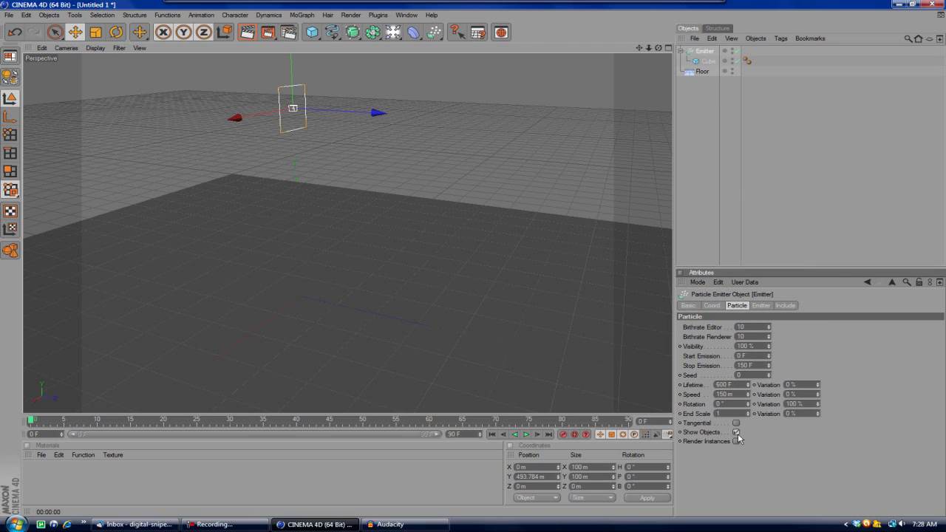
# Scrub the animation to frame 67 and preview the emitted cubes with a viewport render.
pyautogui.moveTo(33, 422); pyautogui.dragTo(478, 437)
pyautogui.click(248, 34)
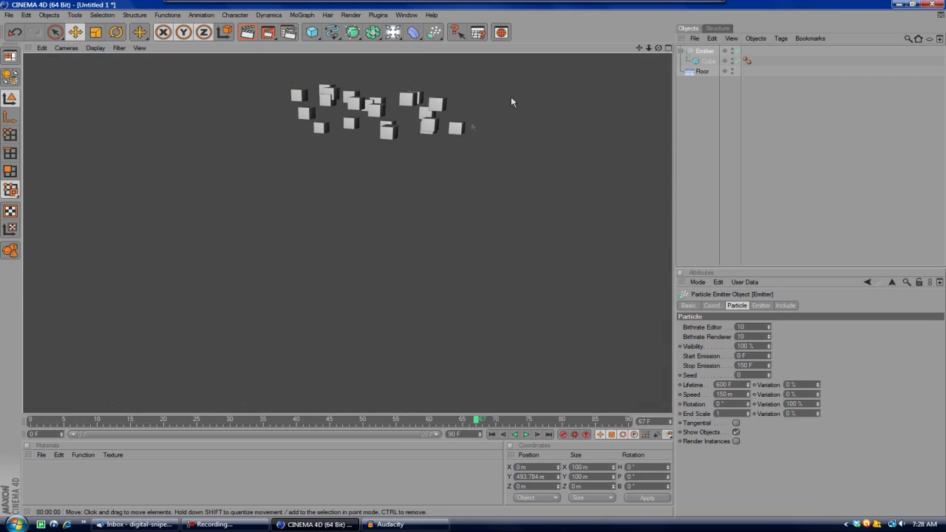
pyautogui.click(689, 159)
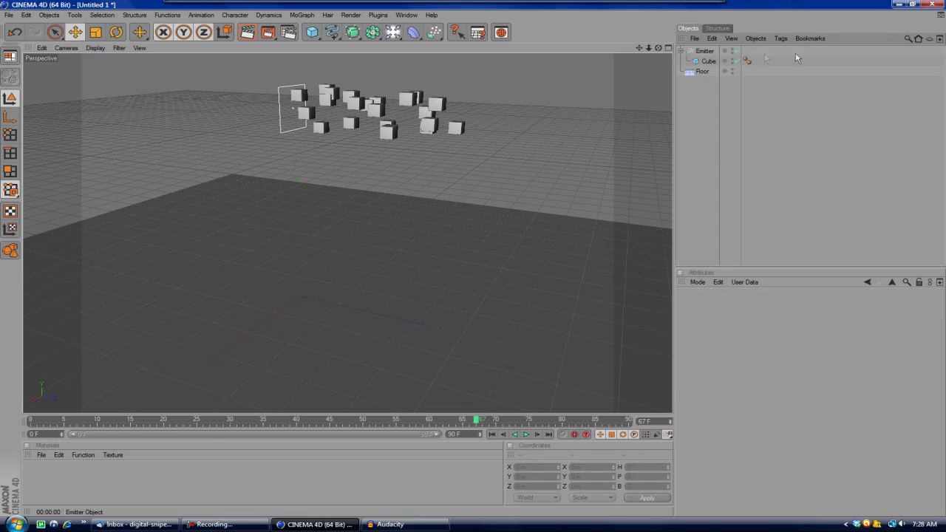
# Set the animation's end frame to 500 and extend the visible timeline range to cover all of it.
pyautogui.click(701, 52)
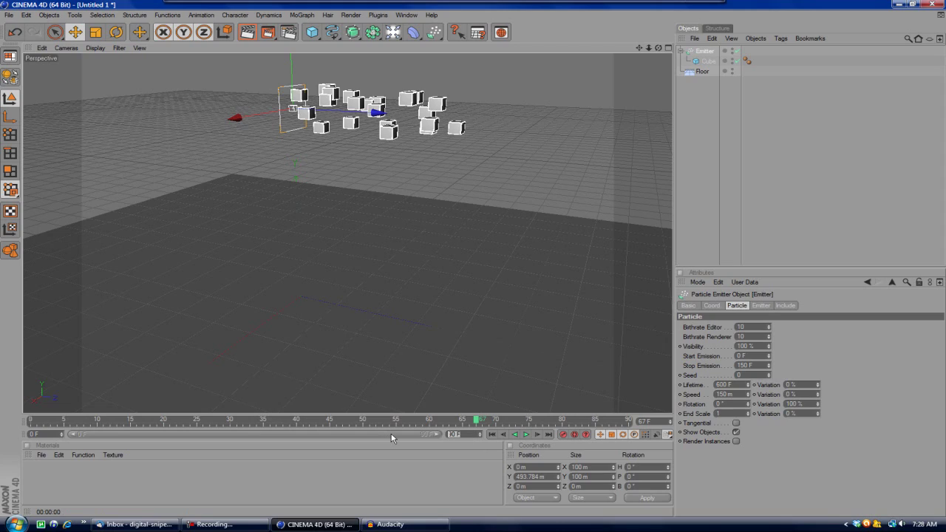
pyautogui.write('200')
pyautogui.click(458, 467)
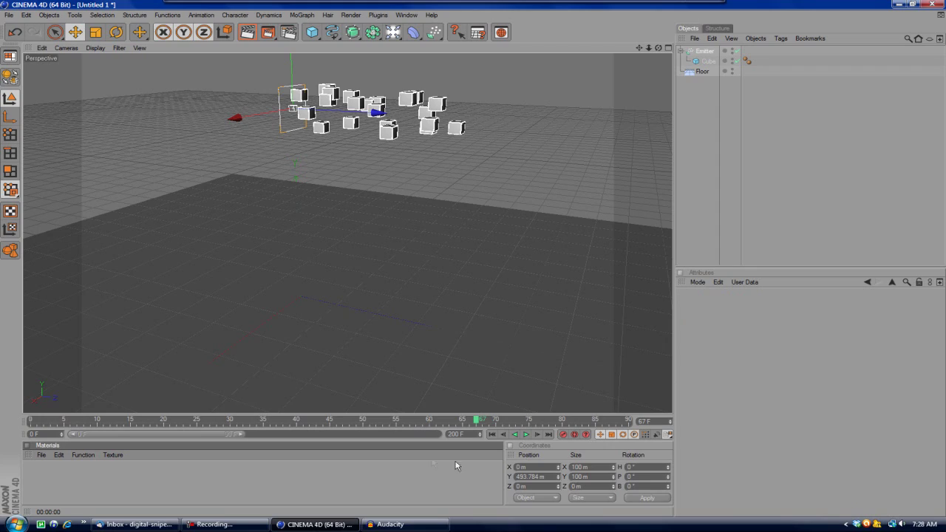
pyautogui.click(454, 434)
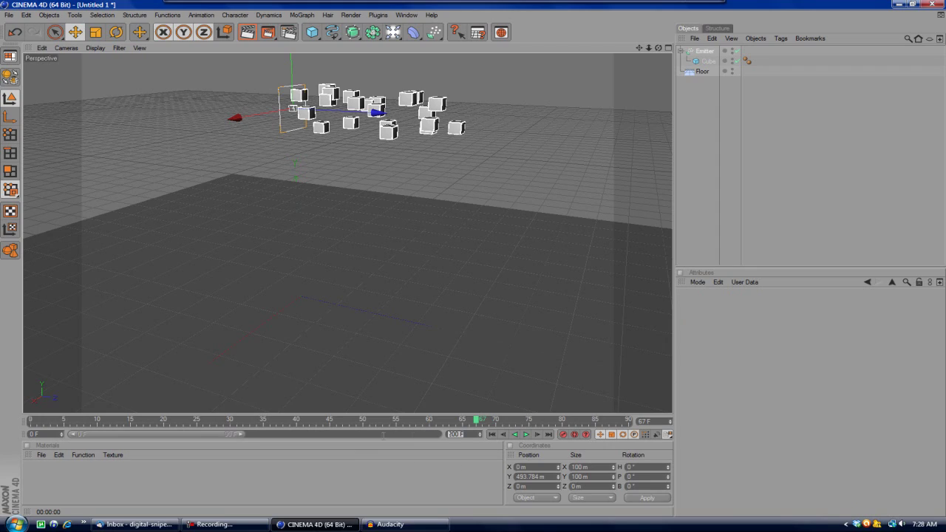
pyautogui.write('500')
pyautogui.click(408, 464)
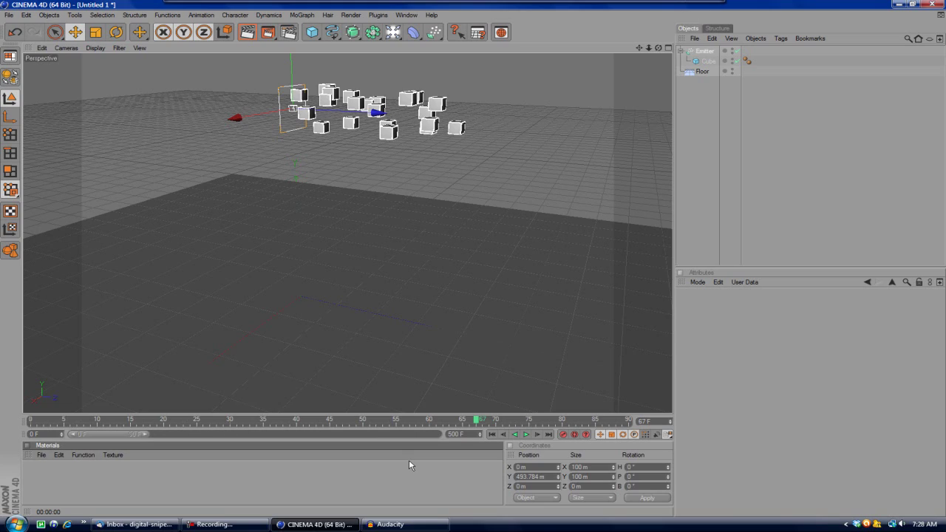
pyautogui.moveTo(143, 440); pyautogui.dragTo(437, 439)
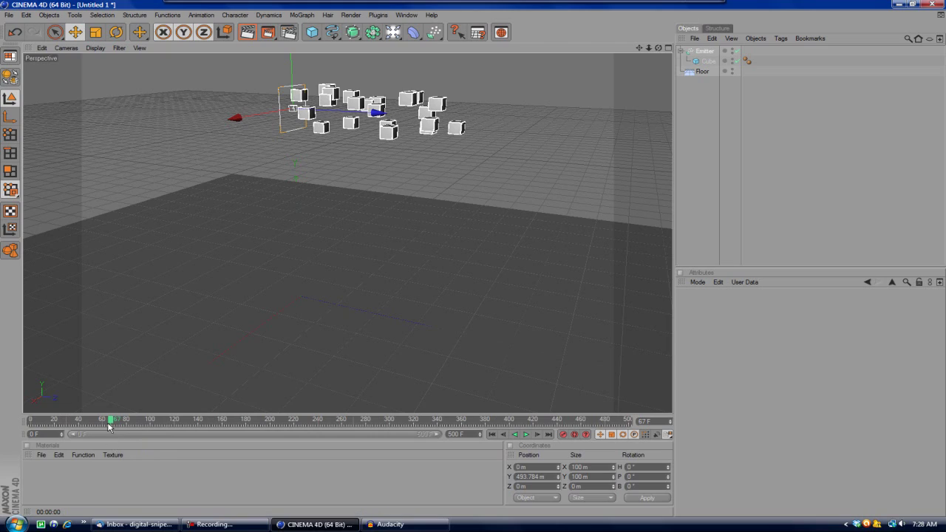
# Return the animation to frame 0 and move the cube out of the emitter to the end of the object hierarchy.
pyautogui.moveTo(111, 423); pyautogui.dragTo(5, 405)
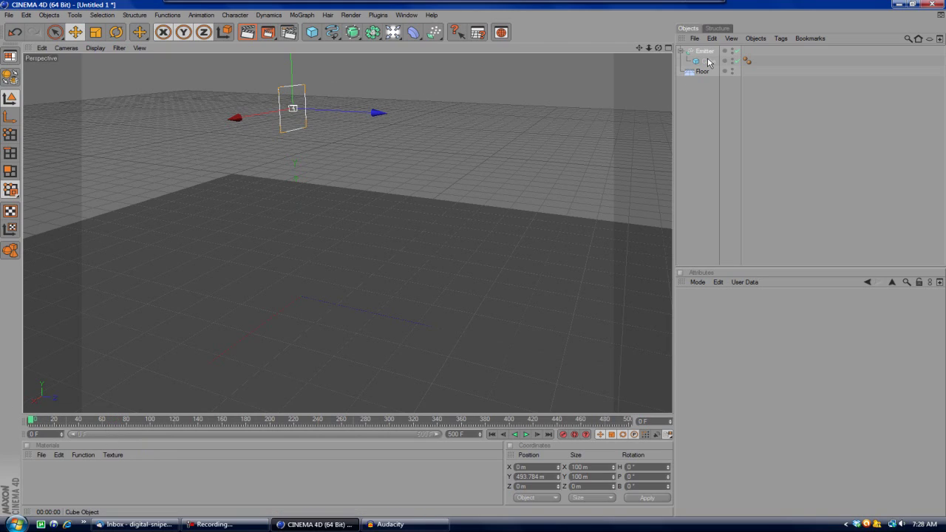
pyautogui.moveTo(709, 62); pyautogui.dragTo(703, 100)
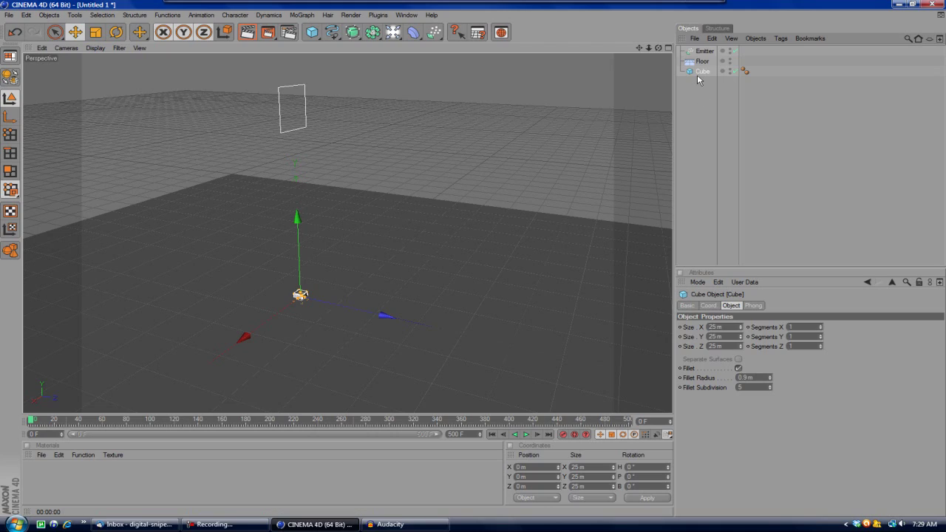
pyautogui.click(700, 93)
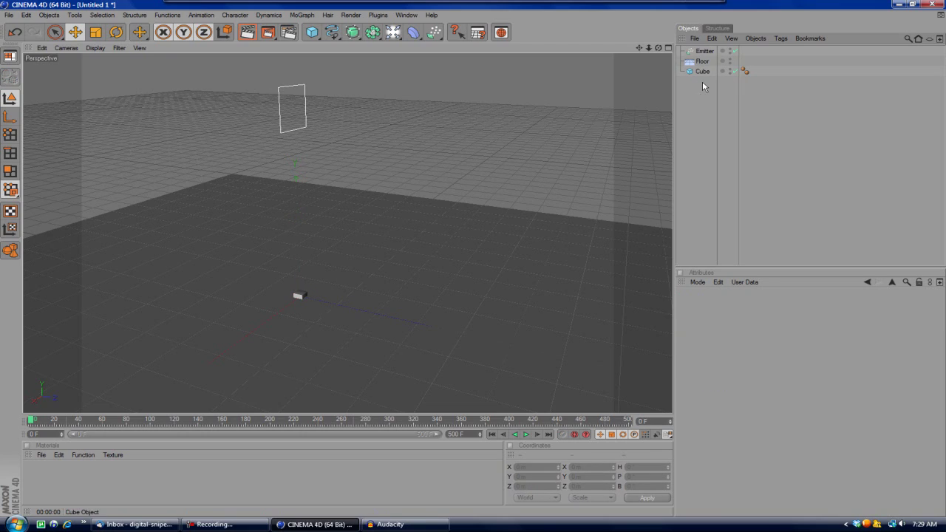
# Add a MoGraph Cloner object to the scene.
pyautogui.click(301, 15)
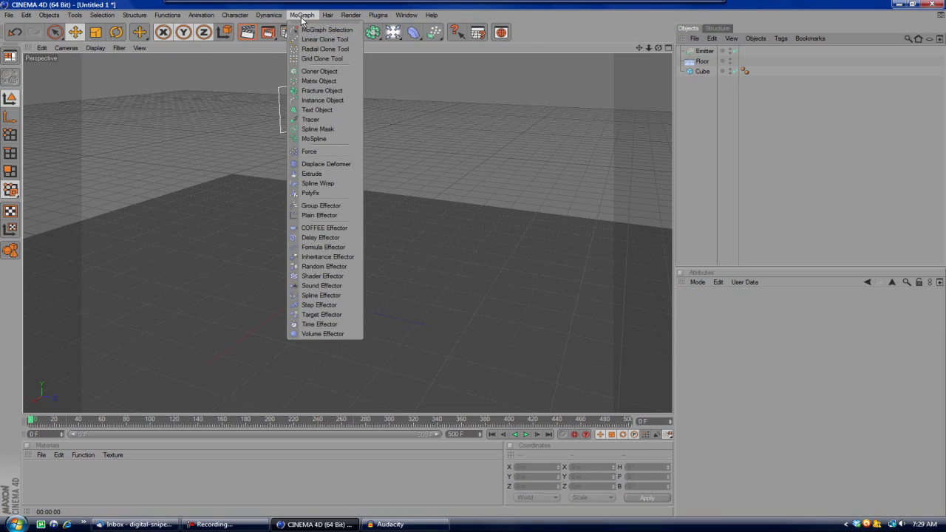
pyautogui.click(320, 71)
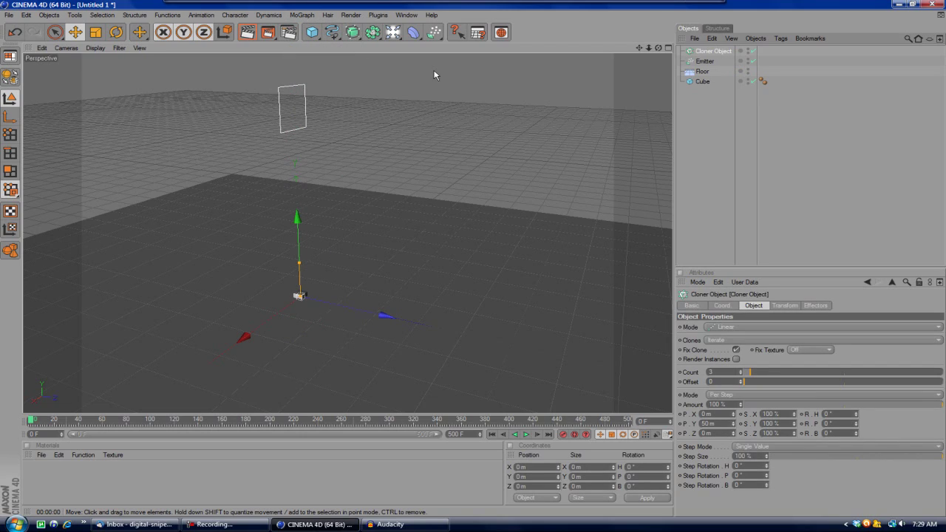
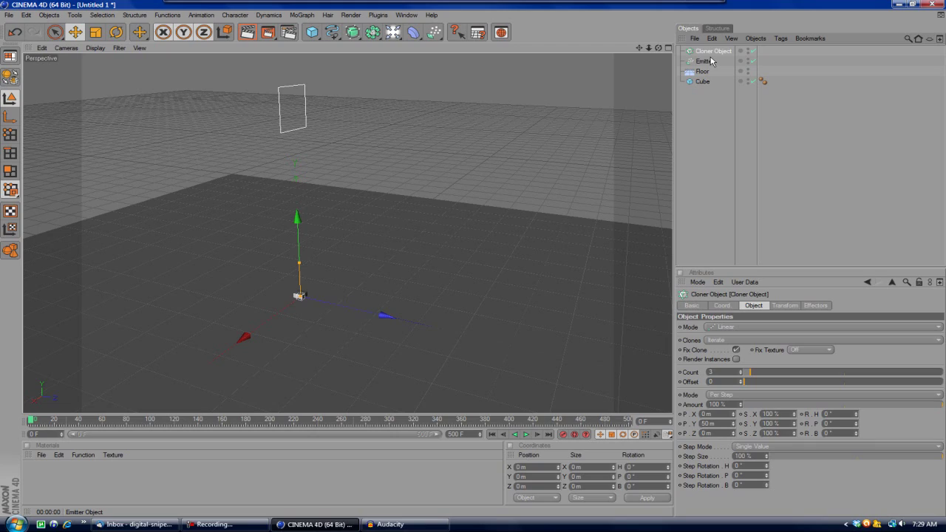
pyautogui.click(780, 38)
pyautogui.click(716, 128)
pyautogui.click(303, 15)
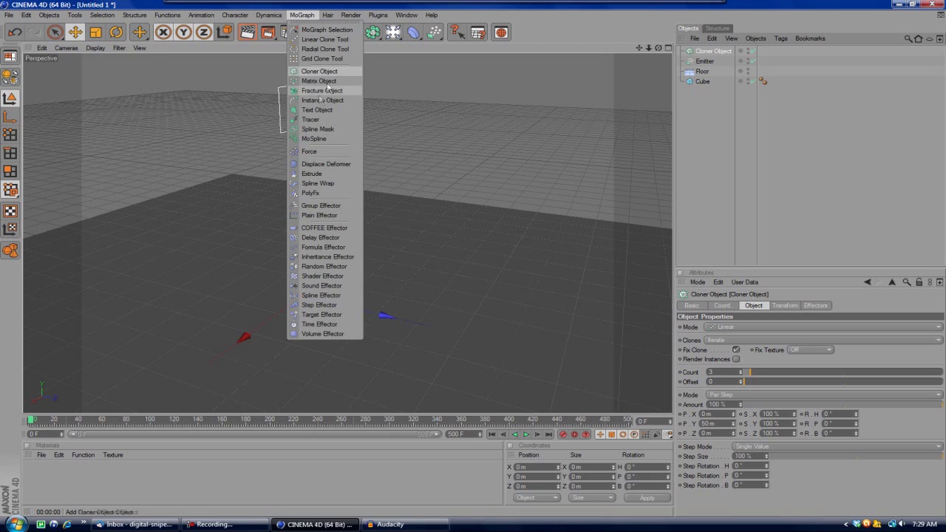
pyautogui.click(781, 156)
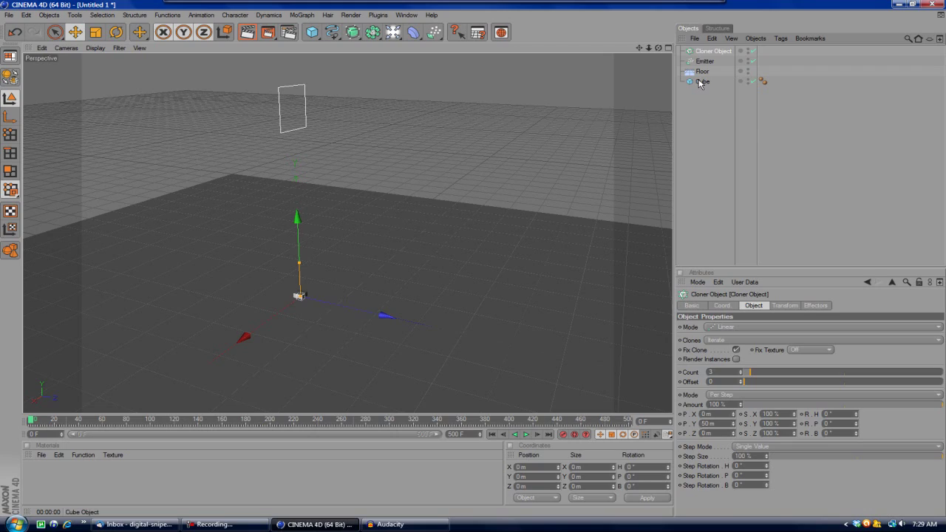
# Nest the cube under the Cloner object and set the Cloner's count to 1.
pyautogui.moveTo(700, 83); pyautogui.dragTo(707, 55)
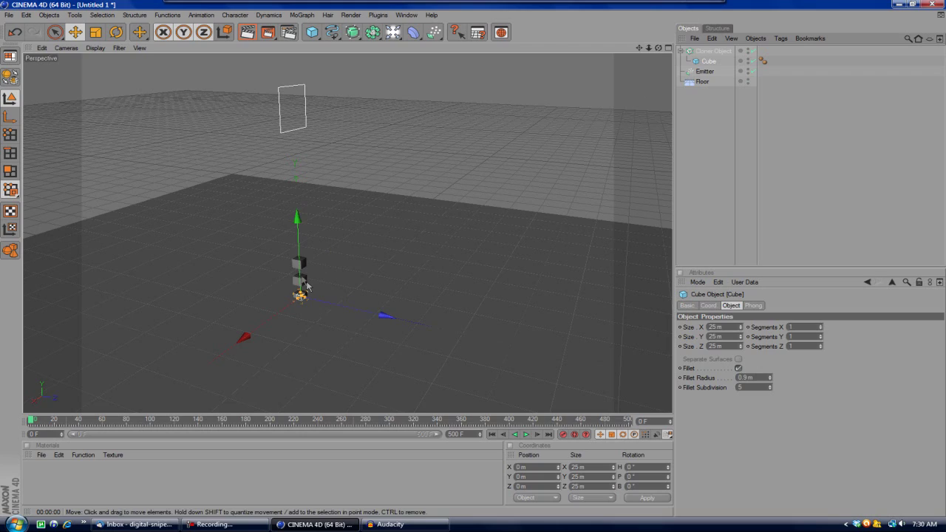
pyautogui.click(713, 51)
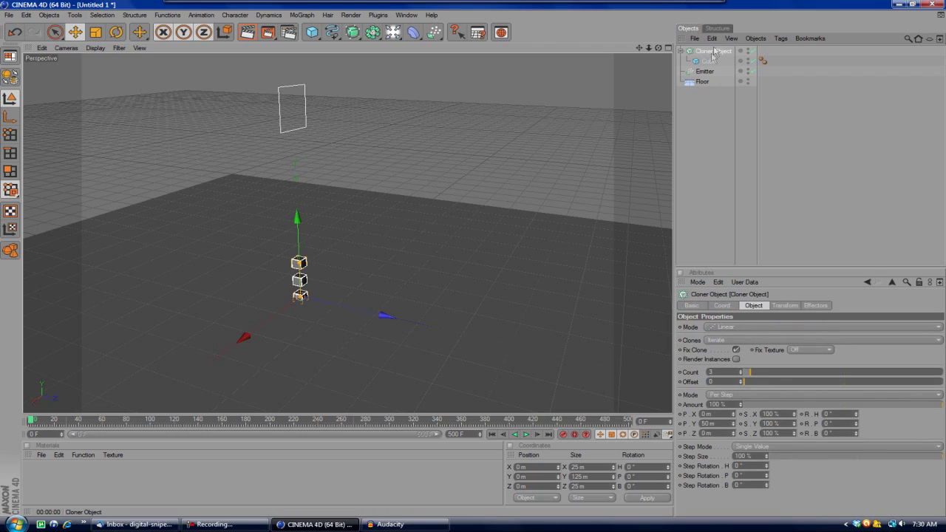
pyautogui.click(721, 372)
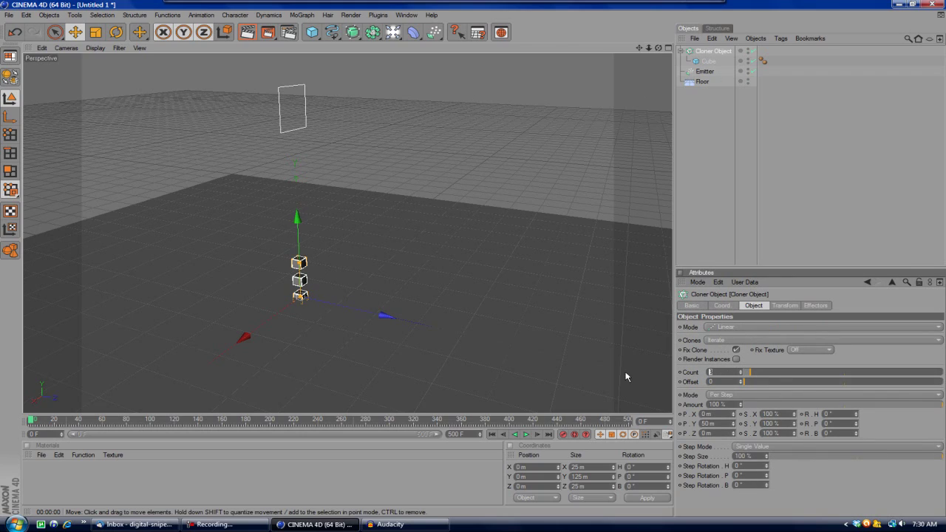
pyautogui.write('1')
pyautogui.click(803, 239)
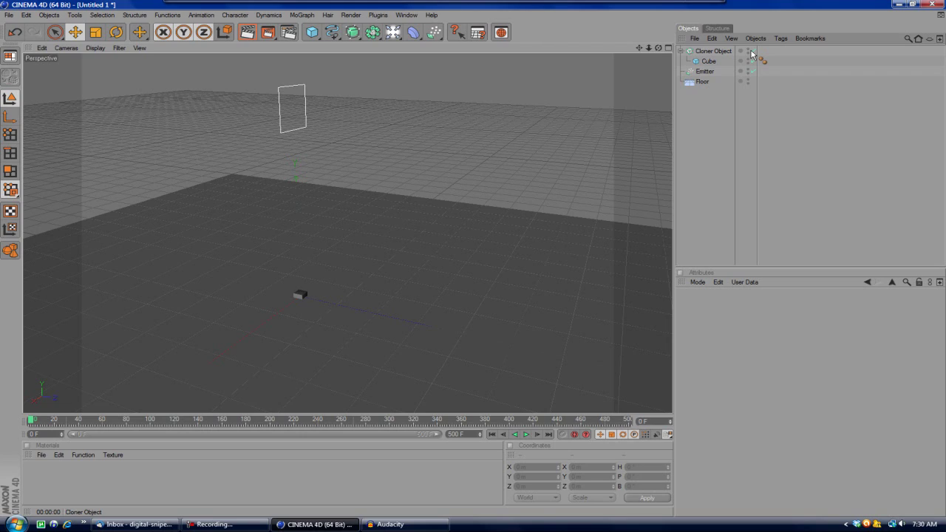
# Make the Cloner object, together with its cube, a child of the Emitter.
pyautogui.click(706, 52)
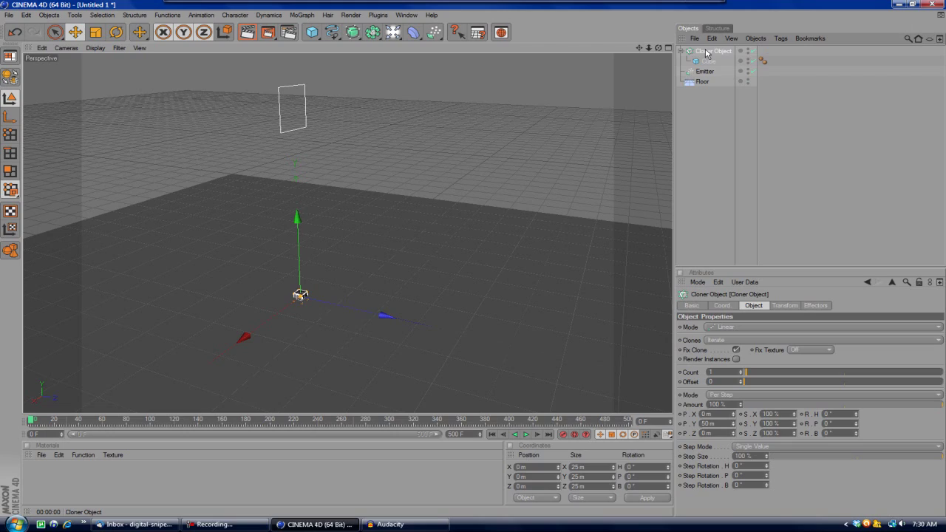
pyautogui.moveTo(706, 51); pyautogui.dragTo(705, 77)
pyautogui.click(708, 54)
pyautogui.click(710, 62)
pyautogui.click(706, 52)
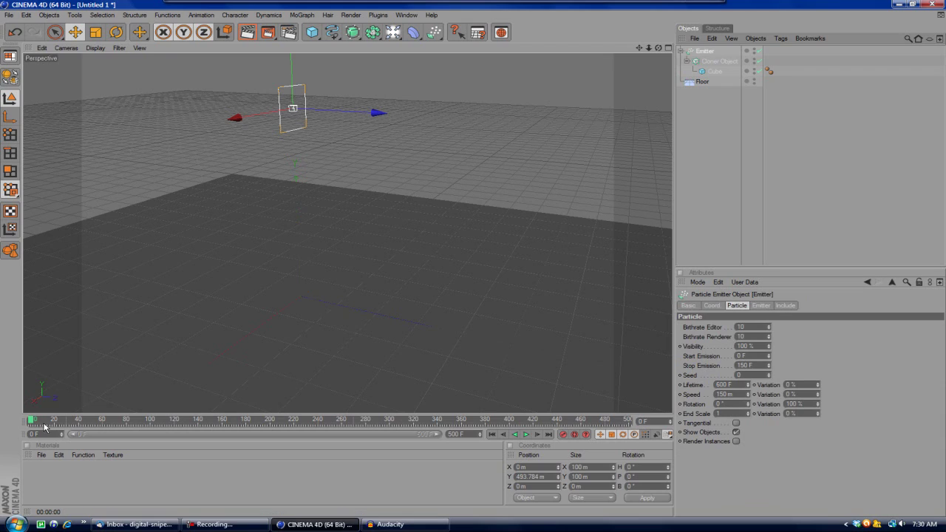
# Scrub the animation to frame 94, preview the emitted clones with a viewport render, and return to frame 0.
pyautogui.moveTo(28, 423); pyautogui.dragTo(144, 423)
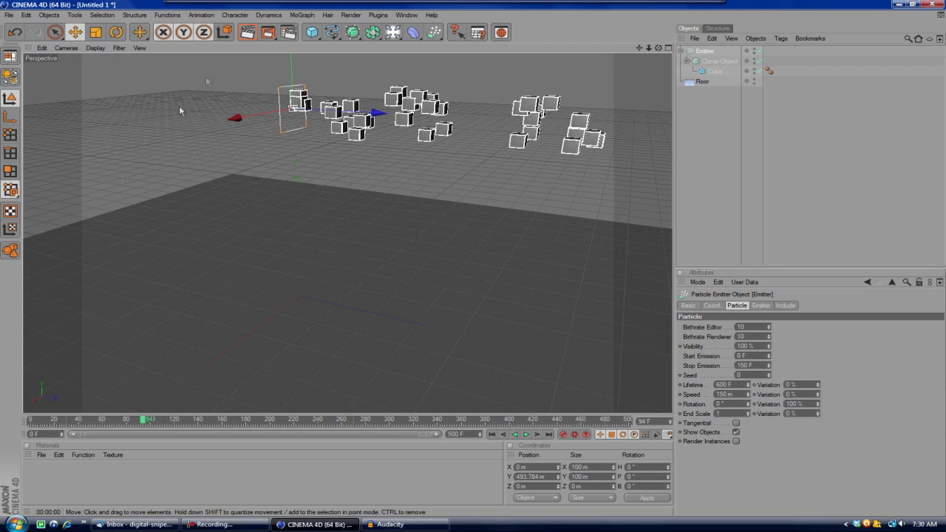
pyautogui.click(254, 37)
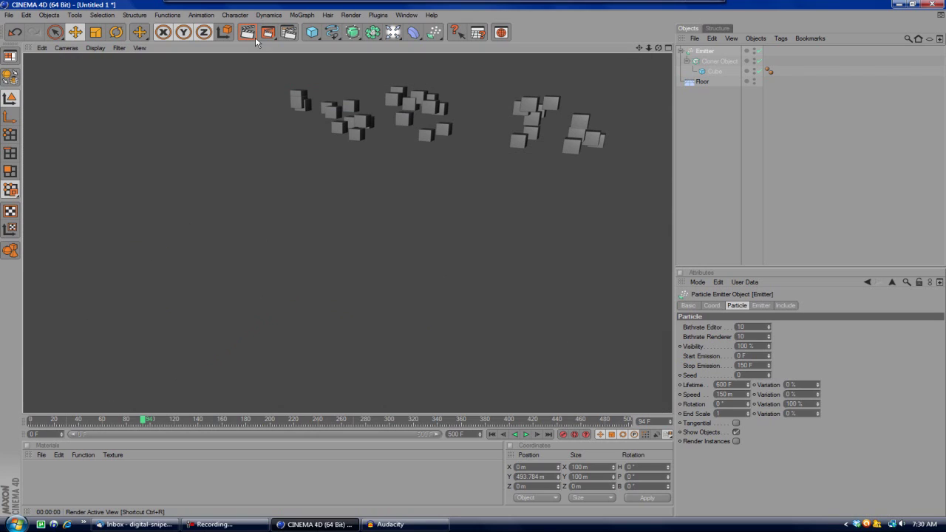
pyautogui.click(721, 175)
pyautogui.moveTo(143, 427); pyautogui.dragTo(29, 427)
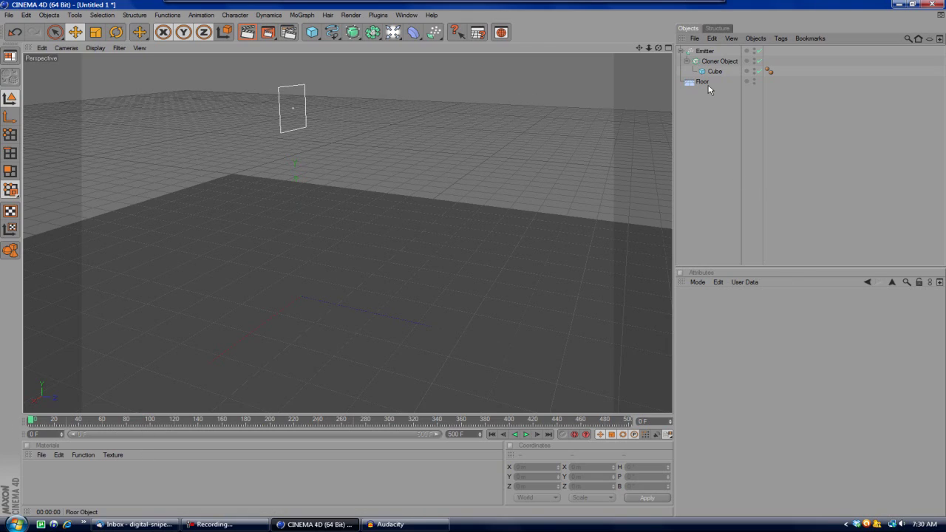
# Add a MoGraph Rigid Body tag to the Cloner object and a non-dynamic Rigid Body tag to the Floor.
pyautogui.click(717, 61)
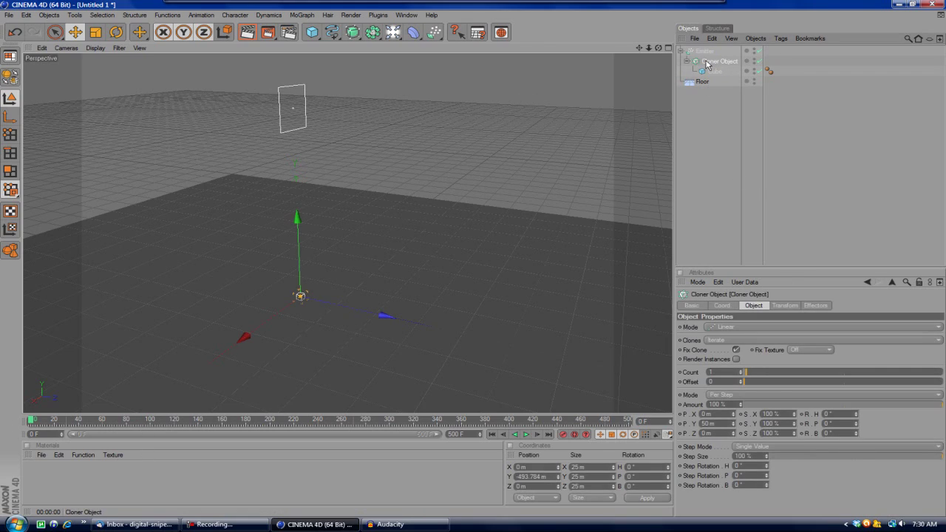
pyautogui.click(712, 39)
pyautogui.moveTo(762, 40)
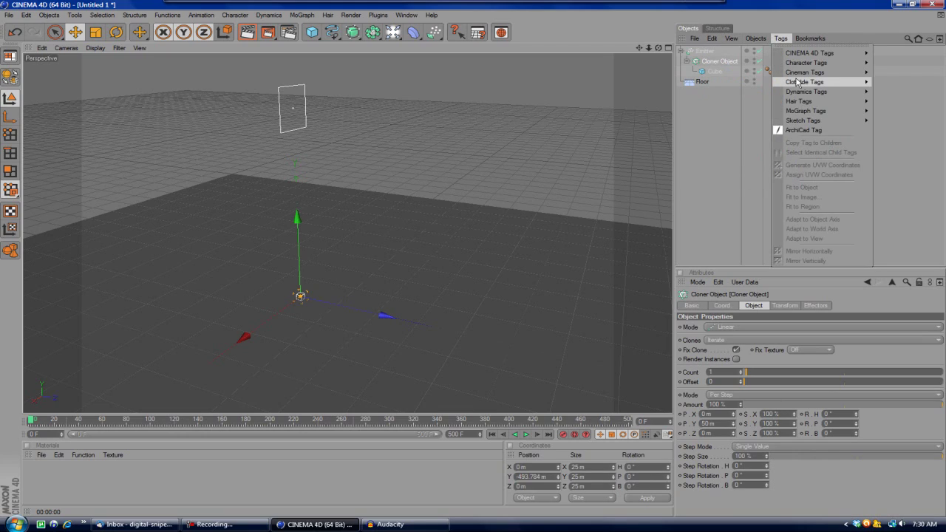
pyautogui.moveTo(848, 112)
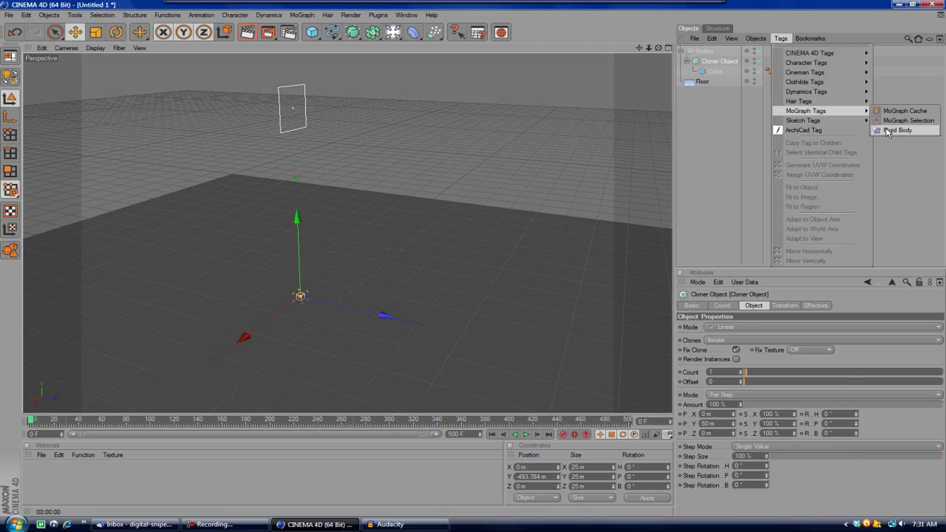
pyautogui.click(887, 129)
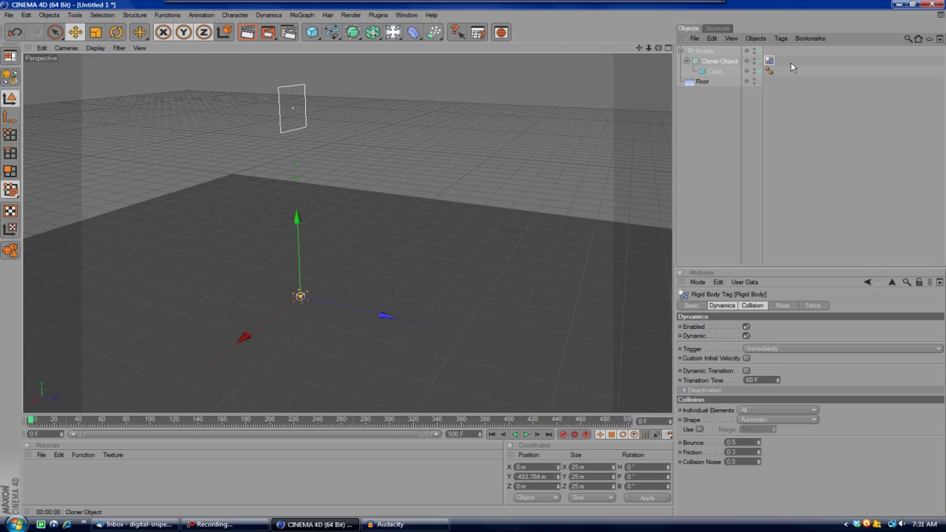
pyautogui.moveTo(770, 70); pyautogui.dragTo(706, 85)
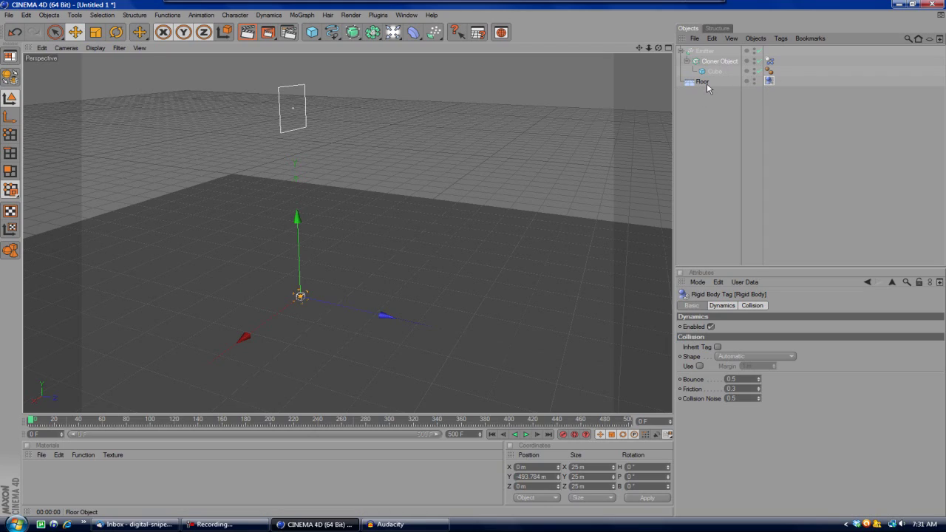
# Set the floor's Rigid Body friction to 2 and check the simulation up to frame 252 before returning to frame 0.
pyautogui.moveTo(30, 421); pyautogui.dragTo(6, 440)
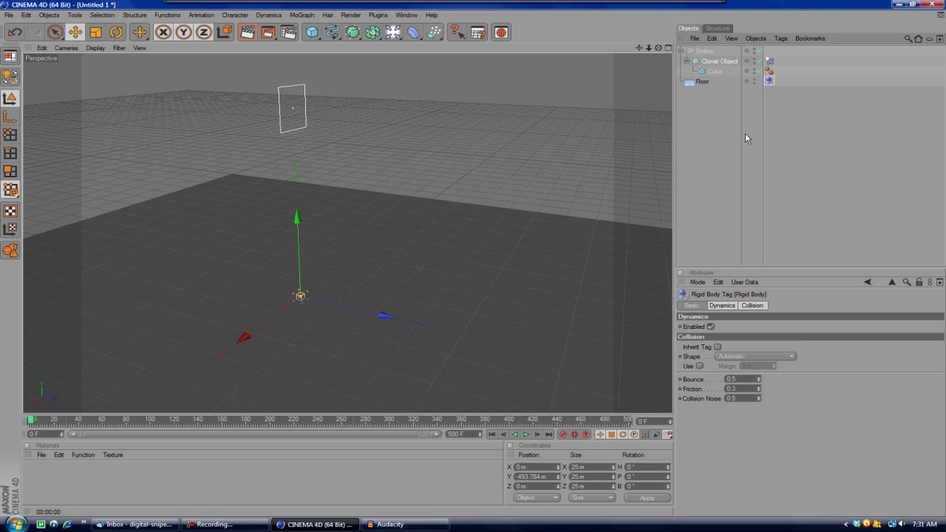
pyautogui.doubleClick(732, 389)
pyautogui.write('2')
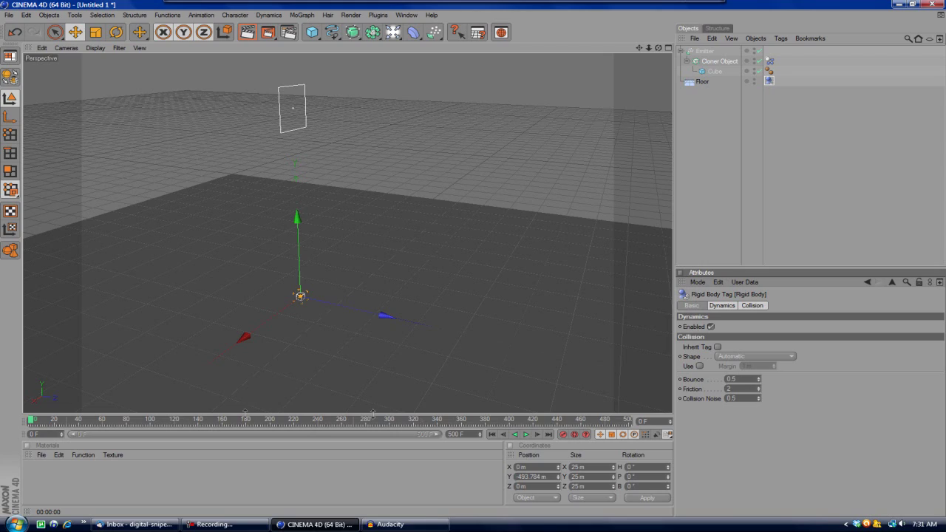
pyautogui.moveTo(28, 422)
pyautogui.mouseDown()
pyautogui.moveTo(166, 464)
pyautogui.moveTo(334, 456)
pyautogui.mouseUp()
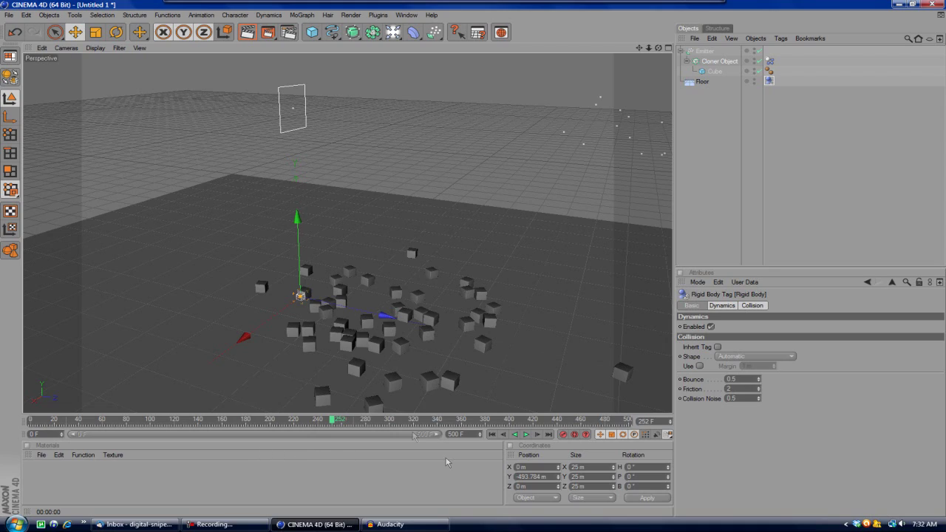
pyautogui.moveTo(333, 421)
pyautogui.mouseDown()
pyautogui.moveTo(30, 426)
pyautogui.moveTo(123, 436)
pyautogui.moveTo(253, 425)
pyautogui.moveTo(0, 415)
pyautogui.mouseUp()
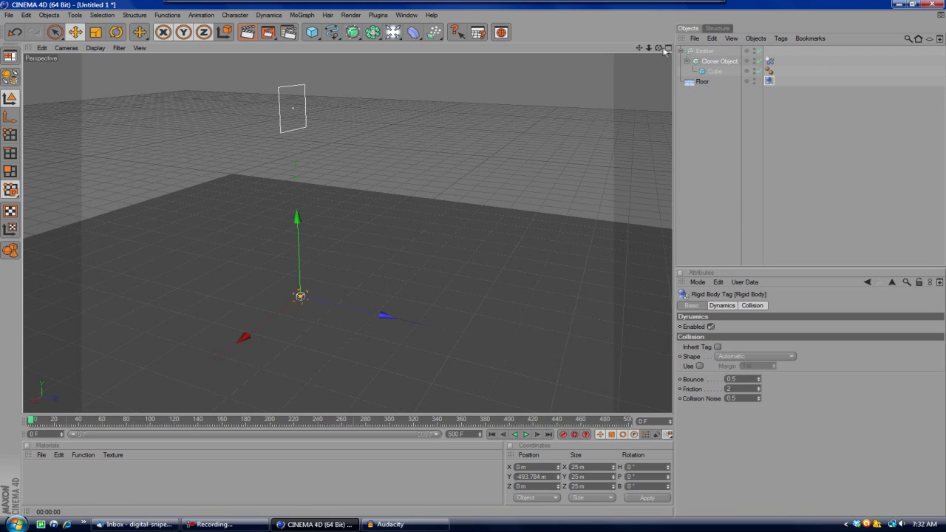
# Add a second Floor object and rotate it about 90° in bank so it stands as a vertical wall.
pyautogui.click(393, 32)
pyautogui.click(485, 79)
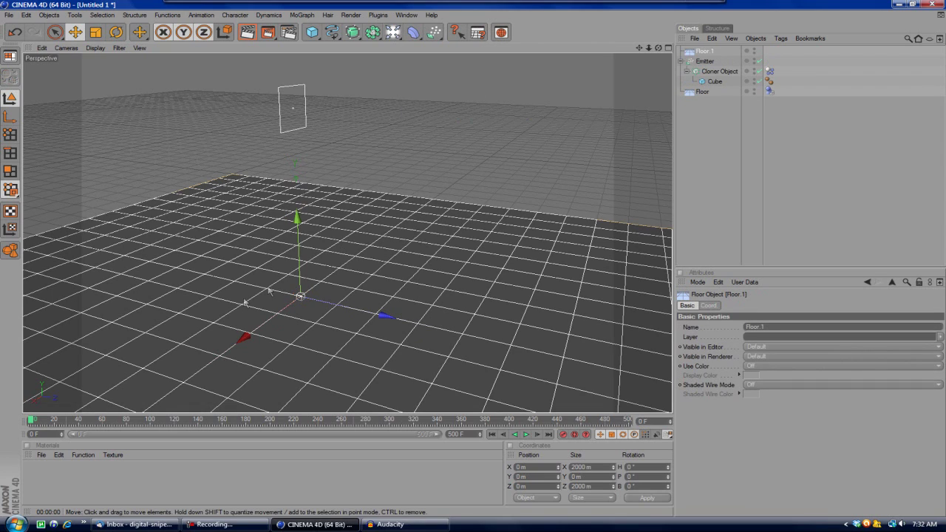
pyautogui.moveTo(649, 49); pyautogui.dragTo(643, 55)
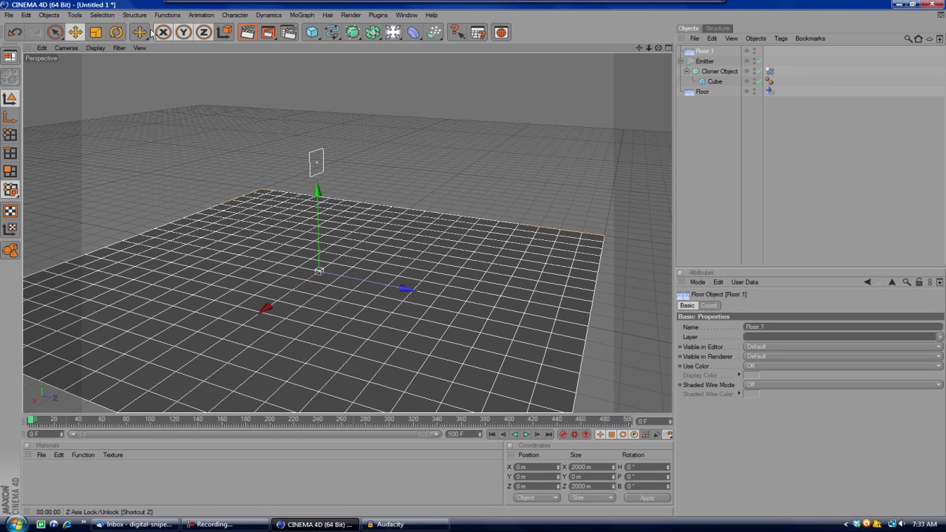
pyautogui.click(116, 31)
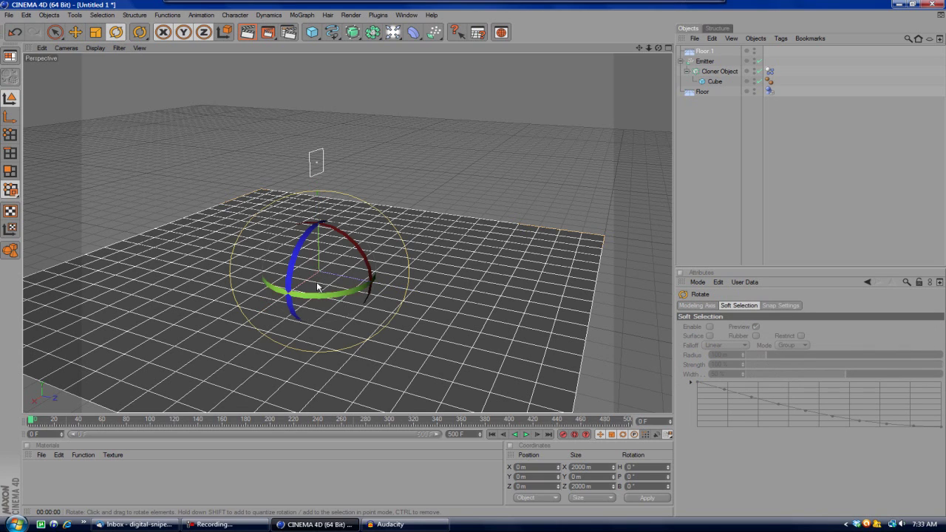
pyautogui.scroll(2, 317, 284)
pyautogui.scroll(1, 318, 284)
pyautogui.scroll(2, 264, 286)
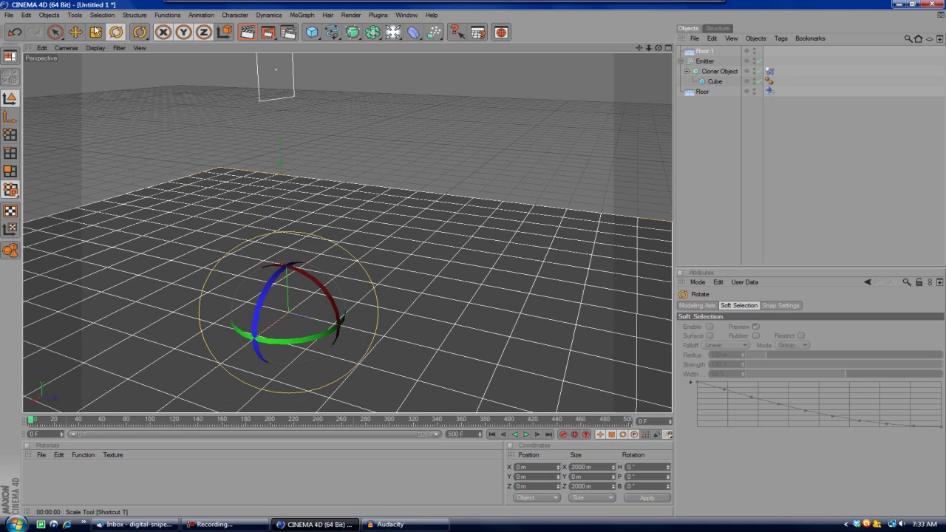
pyautogui.moveTo(257, 330)
pyautogui.mouseDown()
pyautogui.moveTo(267, 361)
pyautogui.moveTo(265, 337)
pyautogui.moveTo(263, 347)
pyautogui.mouseUp()
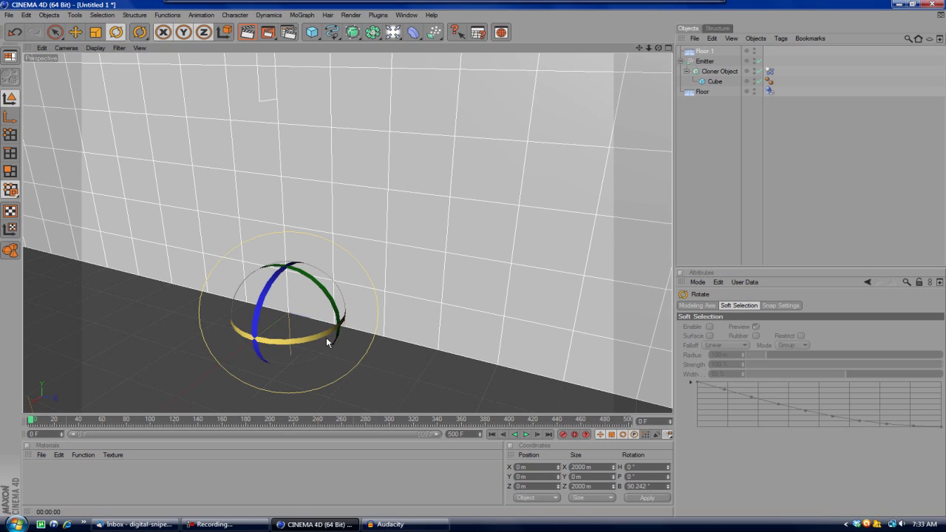
pyautogui.moveTo(655, 49); pyautogui.dragTo(295, 18)
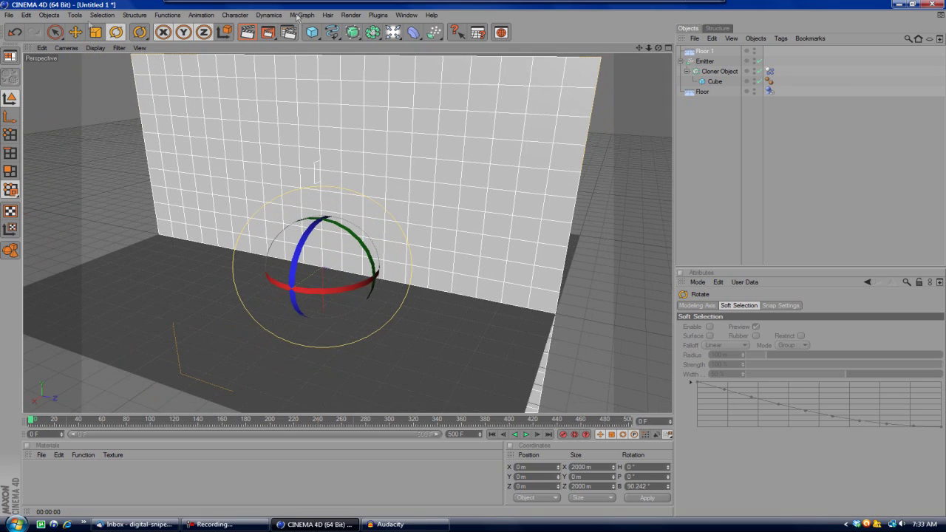
# Move the vertical floor behind the emitter to about X -939 m and Y 4 m as a backdrop.
pyautogui.click(76, 32)
pyautogui.moveTo(270, 304); pyautogui.dragTo(270, 303)
pyautogui.moveTo(322, 267); pyautogui.dragTo(323, 268)
pyautogui.moveTo(659, 48); pyautogui.dragTo(2, 433)
# Play the simulation to frame 94 and preview the falling cubes against the backdrop with a viewport render.
pyautogui.press('F8')
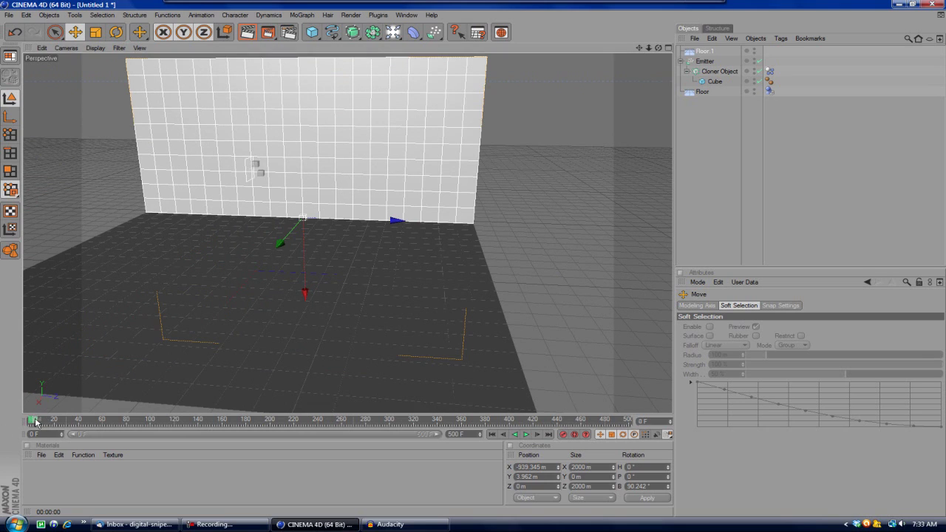
pyautogui.scroll(5, 288, 359)
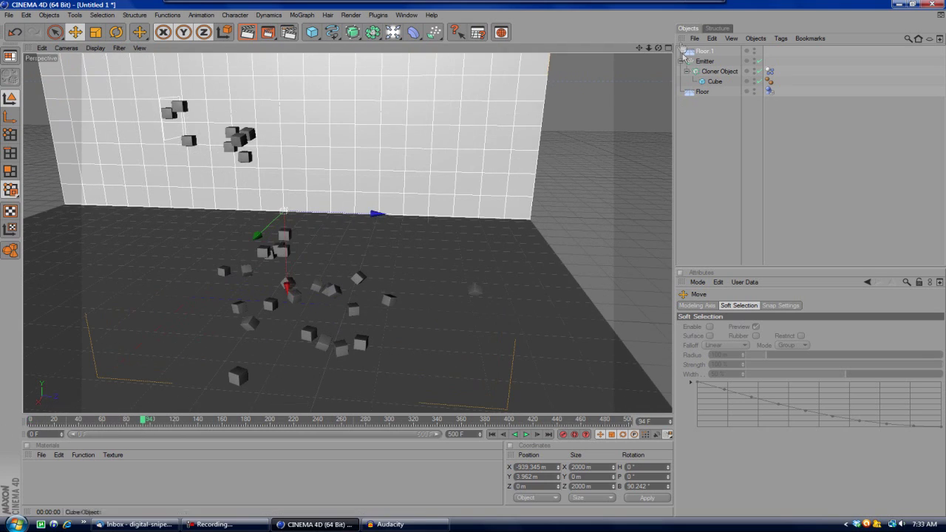
pyautogui.click(250, 33)
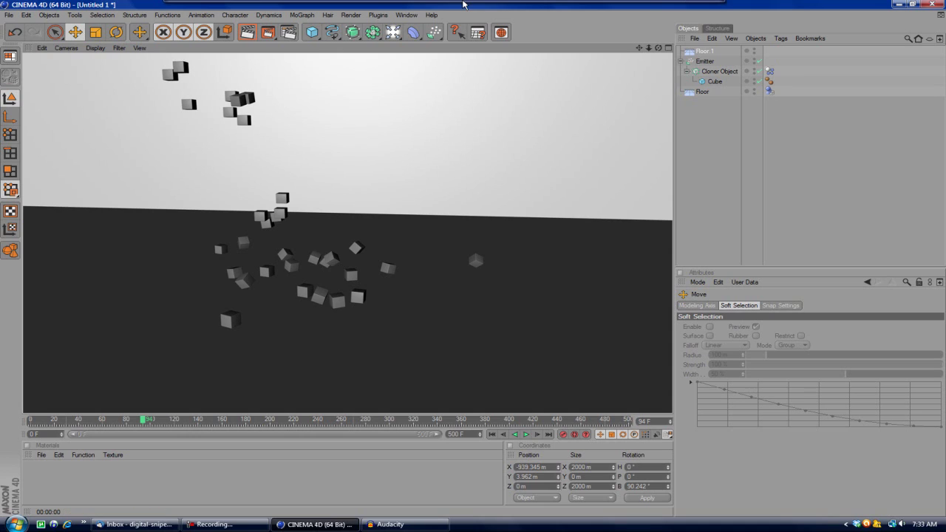
pyautogui.click(691, 101)
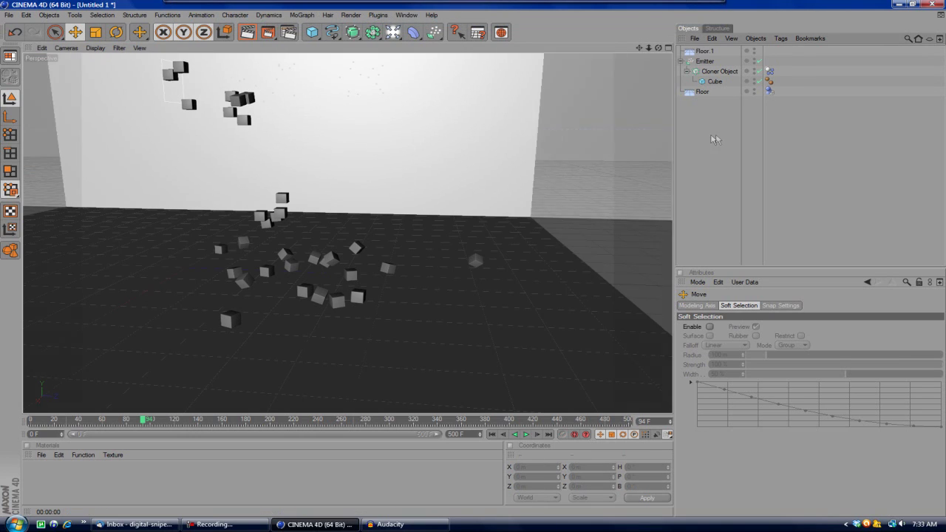
# Add an omni Light and move it above the cubes to about Y 640 m and Z 232 m.
pyautogui.click(394, 35)
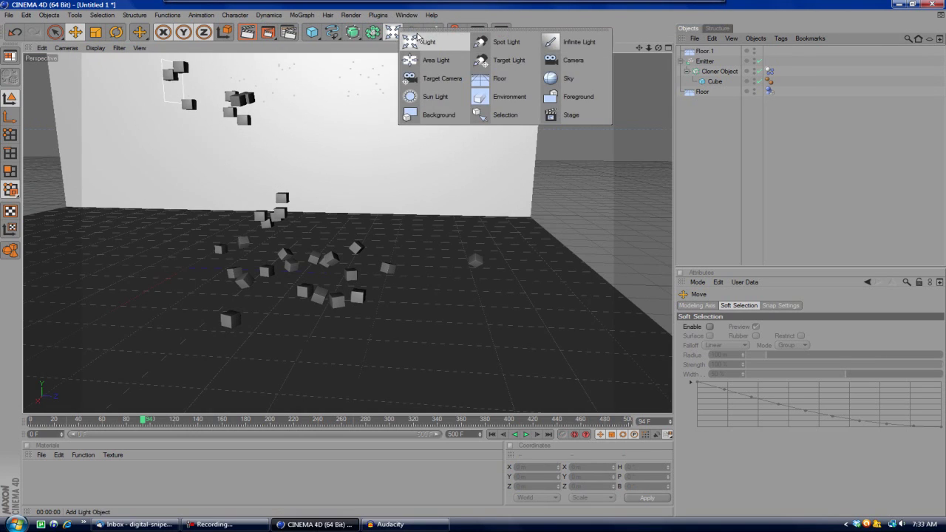
pyautogui.click(429, 44)
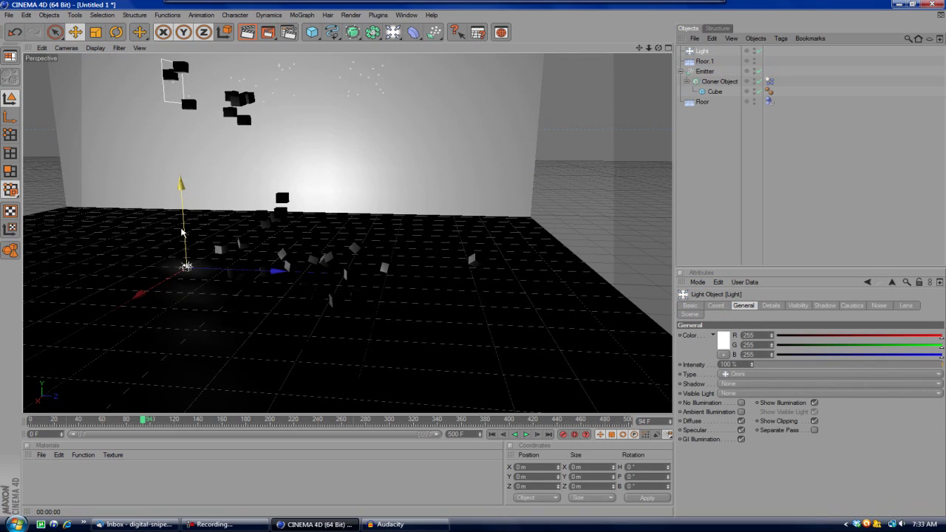
pyautogui.moveTo(180, 221); pyautogui.dragTo(184, 59)
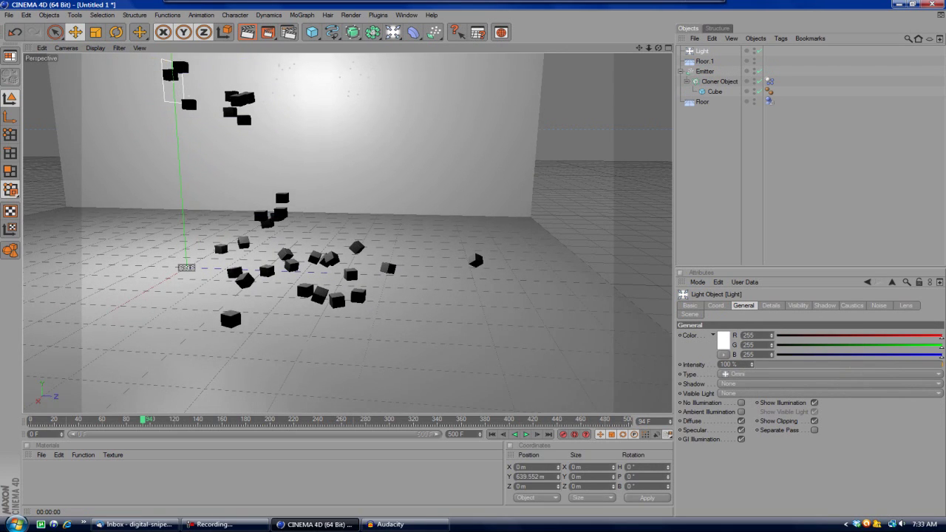
pyautogui.scroll(-2, 190, 230)
pyautogui.moveTo(253, 63); pyautogui.dragTo(206, 60)
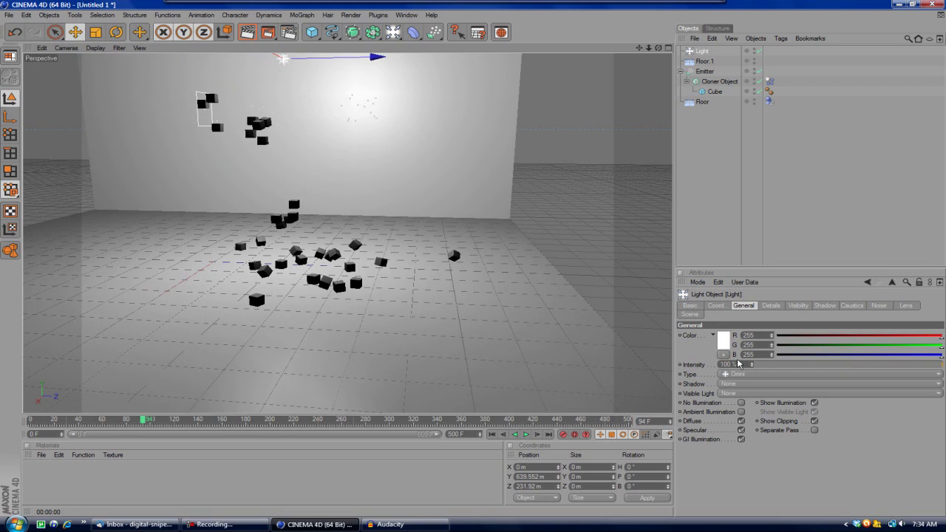
# Set the light's shadow type to Shadow Maps (Soft).
pyautogui.click(747, 383)
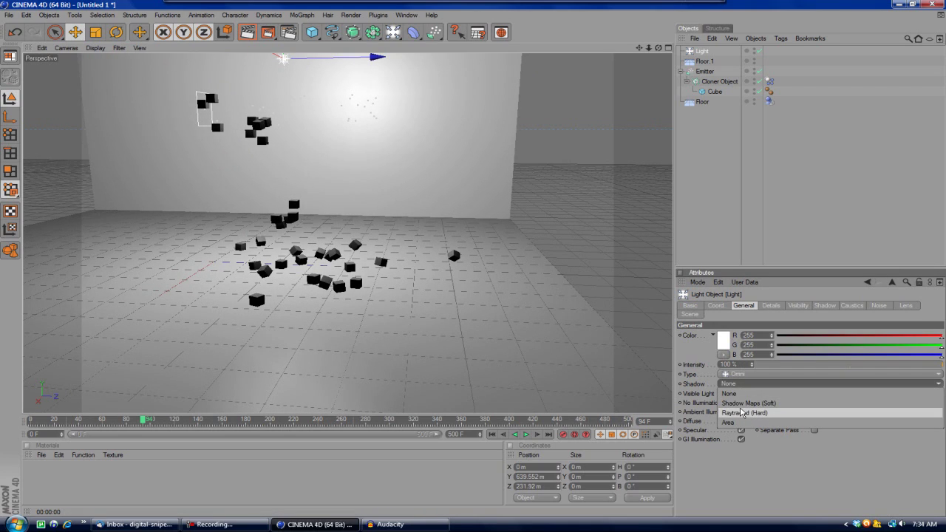
pyautogui.click(736, 404)
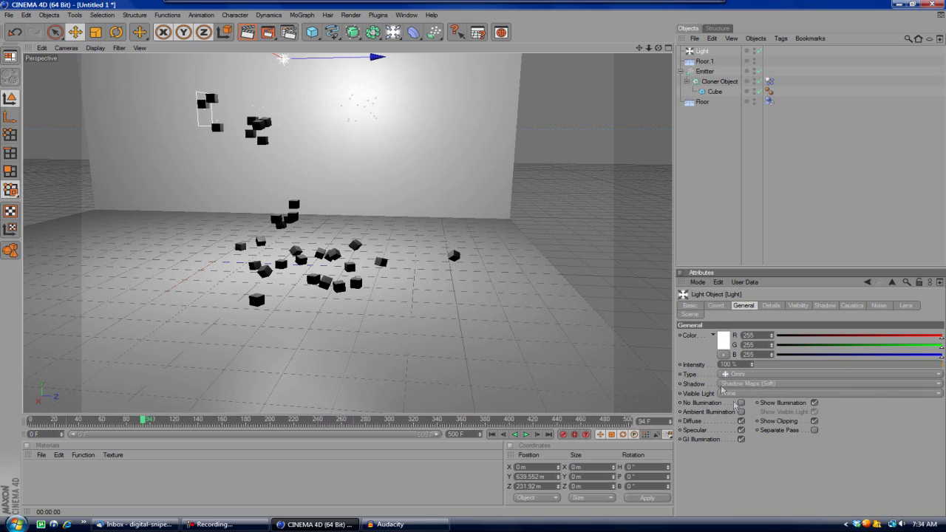
pyautogui.scroll(2, 293, 77)
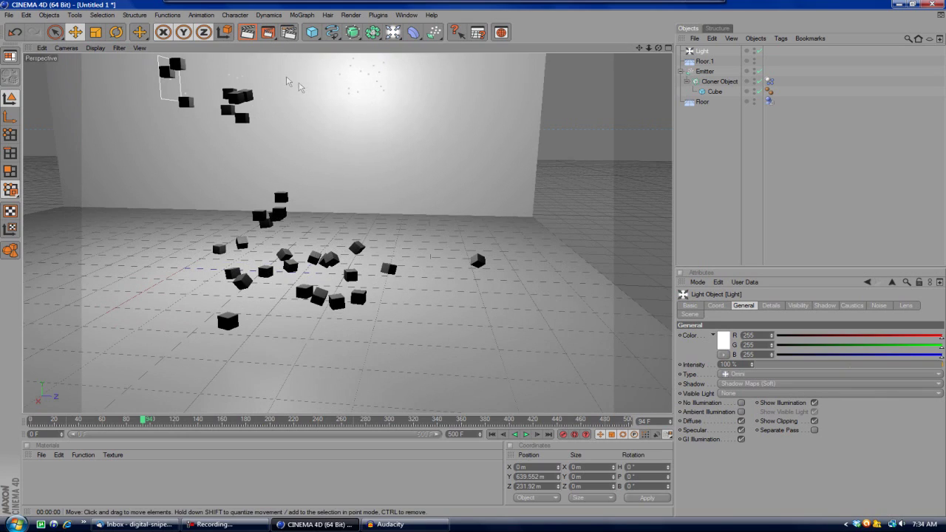
# Preview the light's soft shadows on the cubes and floor with a viewport render.
pyautogui.click(257, 35)
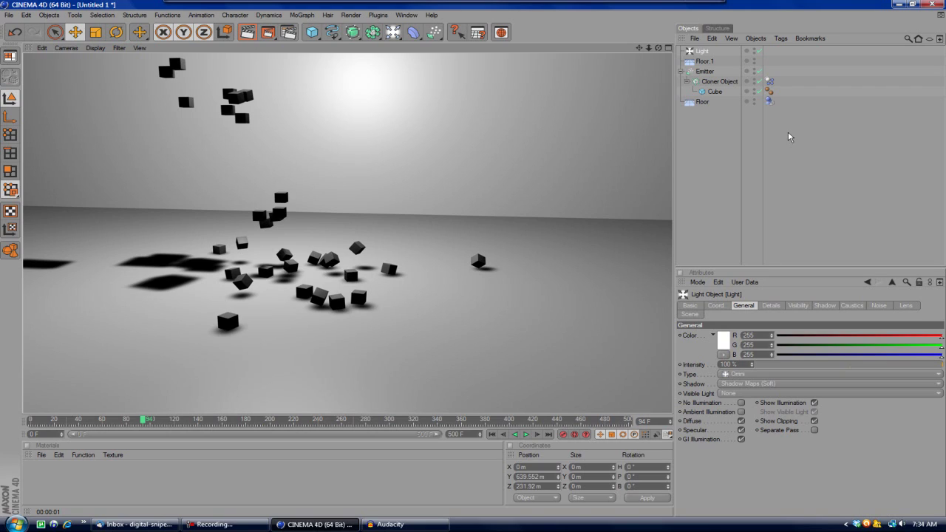
# Add the Global Illumination and Ambient Occlusion effects to the render settings, keeping their default values.
pyautogui.click(290, 33)
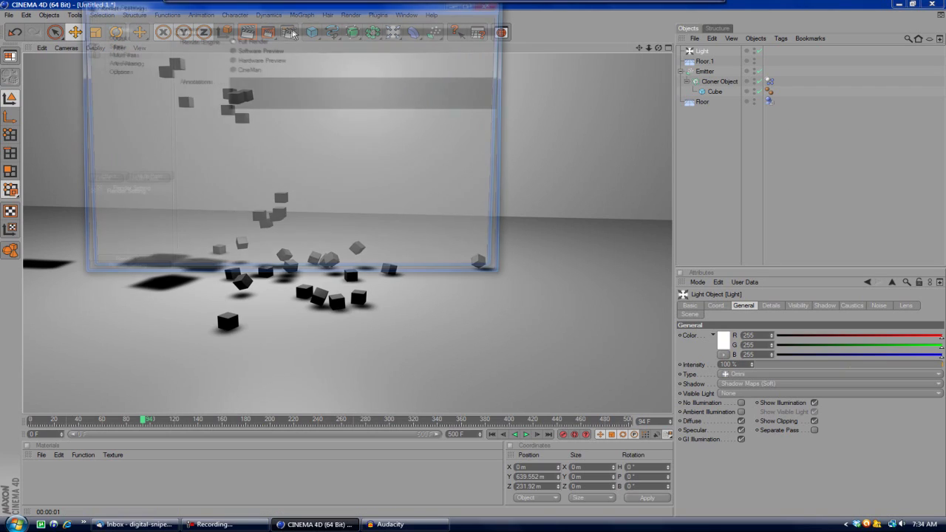
pyautogui.click(116, 73)
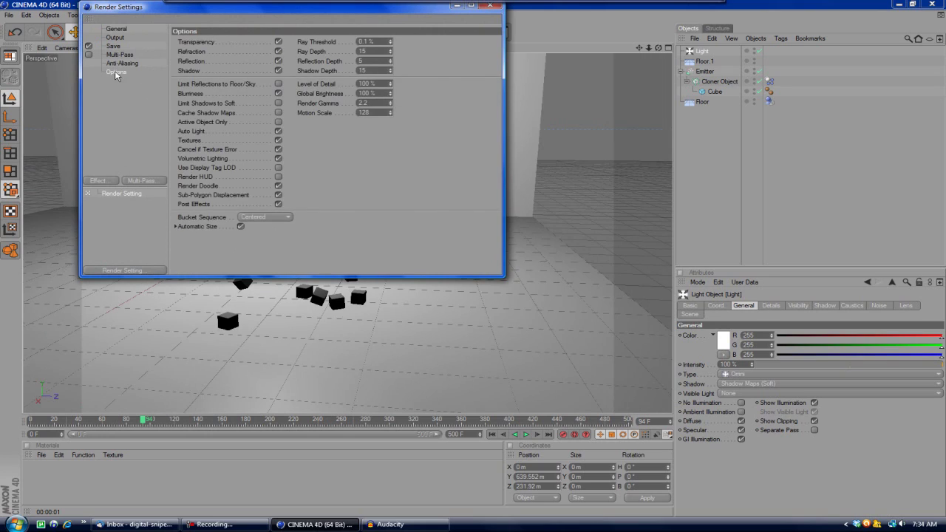
pyautogui.click(110, 182)
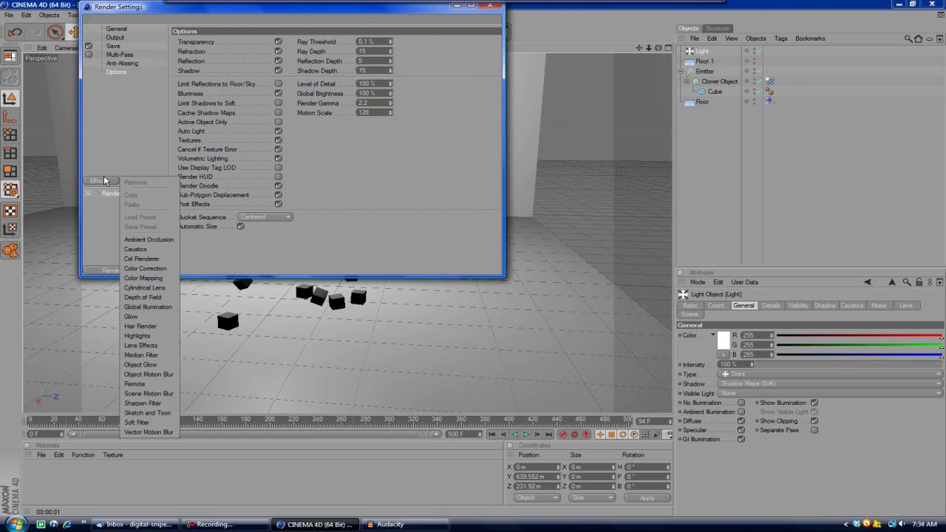
pyautogui.click(151, 308)
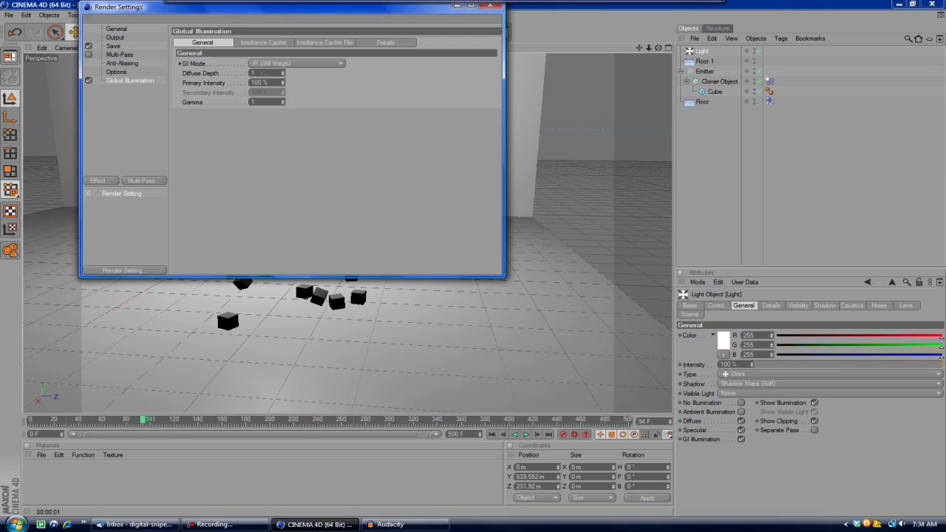
pyautogui.doubleClick(260, 73)
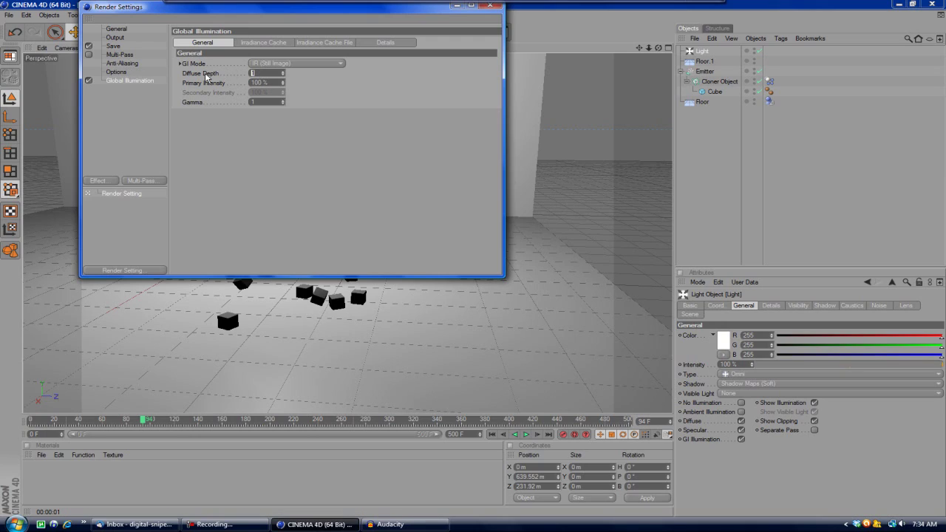
pyautogui.click(131, 112)
pyautogui.click(104, 183)
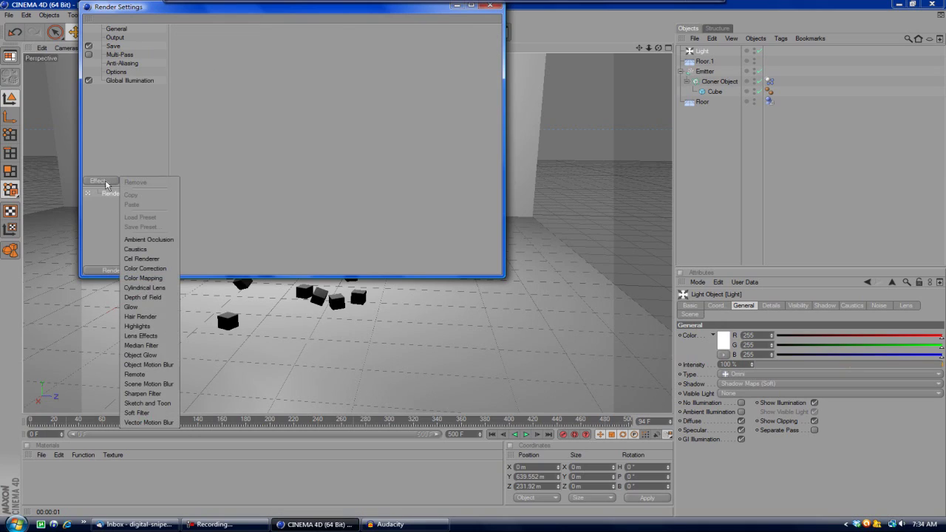
pyautogui.click(148, 239)
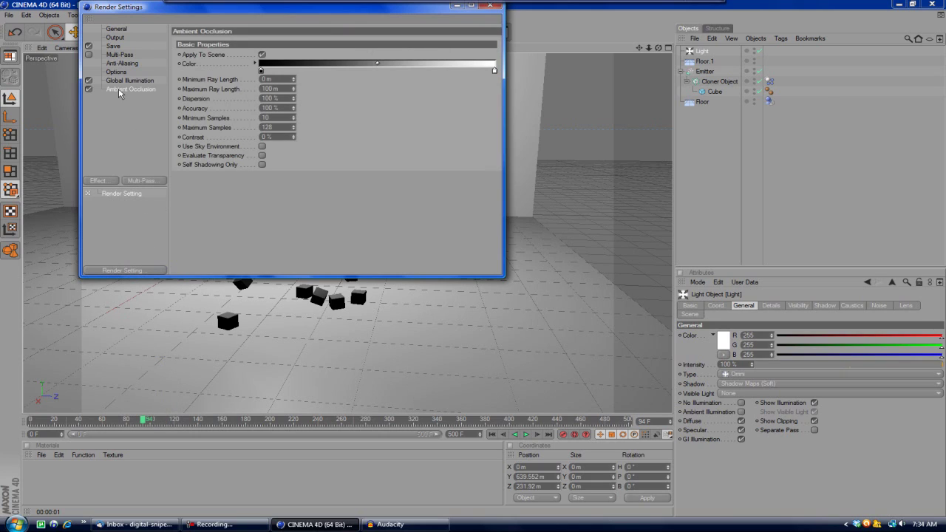
pyautogui.click(491, 7)
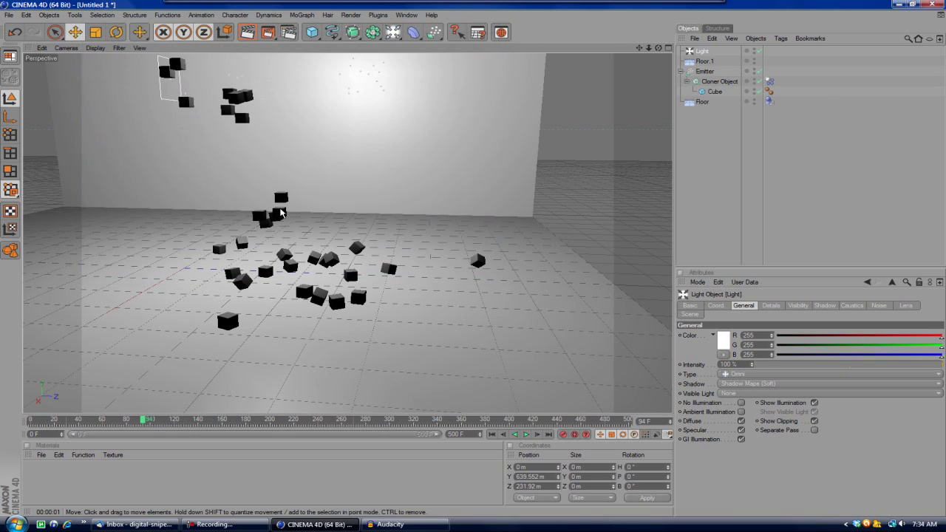